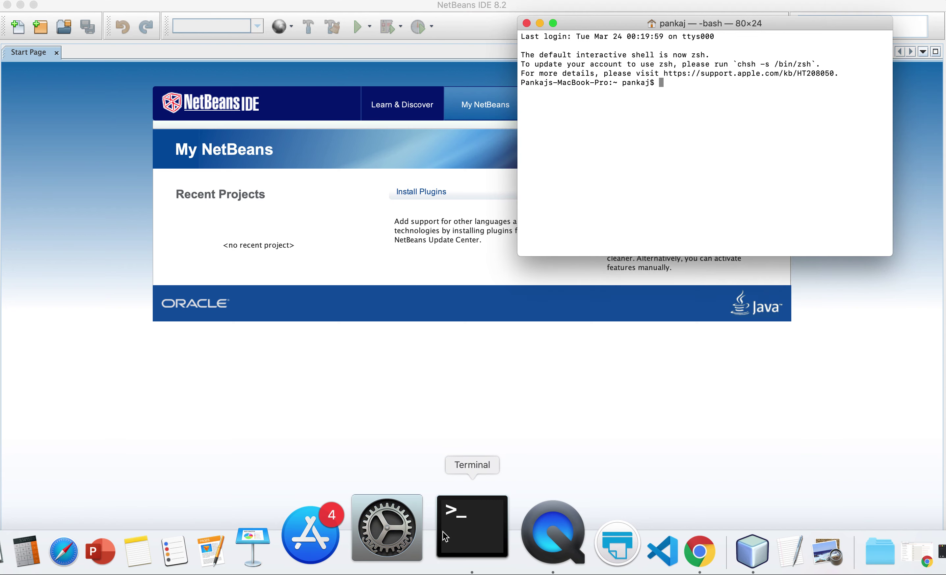
Step: Clear the terminal and check the default Java version with java --version, then return to NetBeans
type("clear")
key("Return")
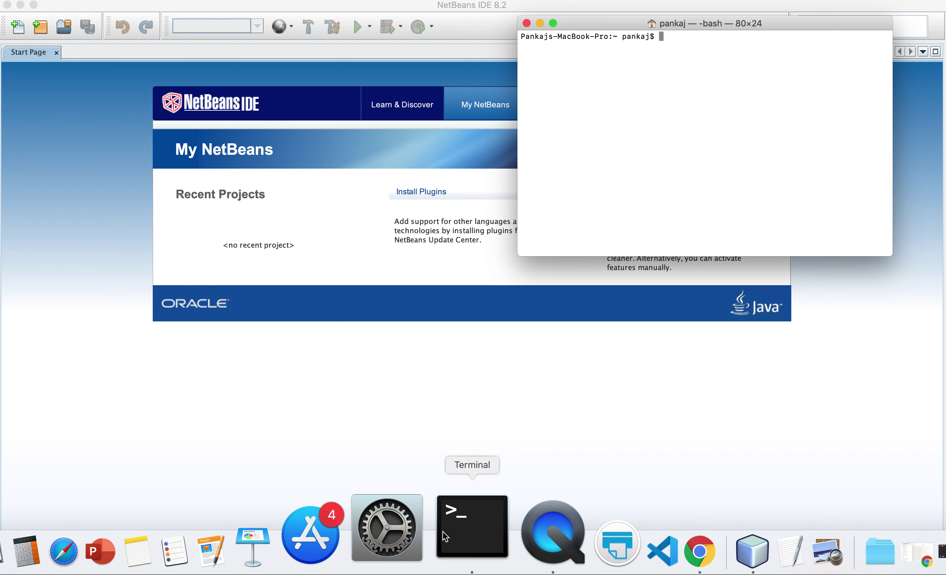
type("java --version")
key("Return")
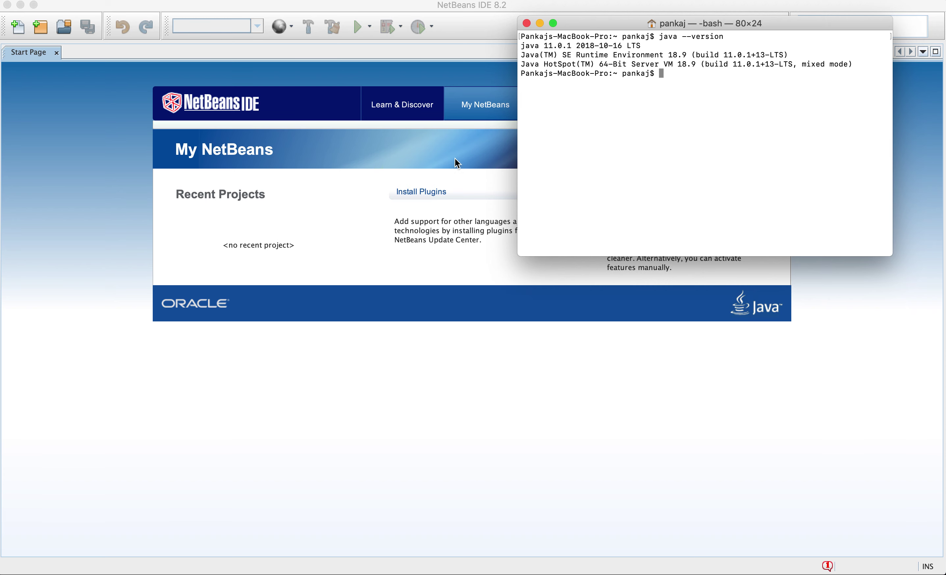
left_click(85, 256)
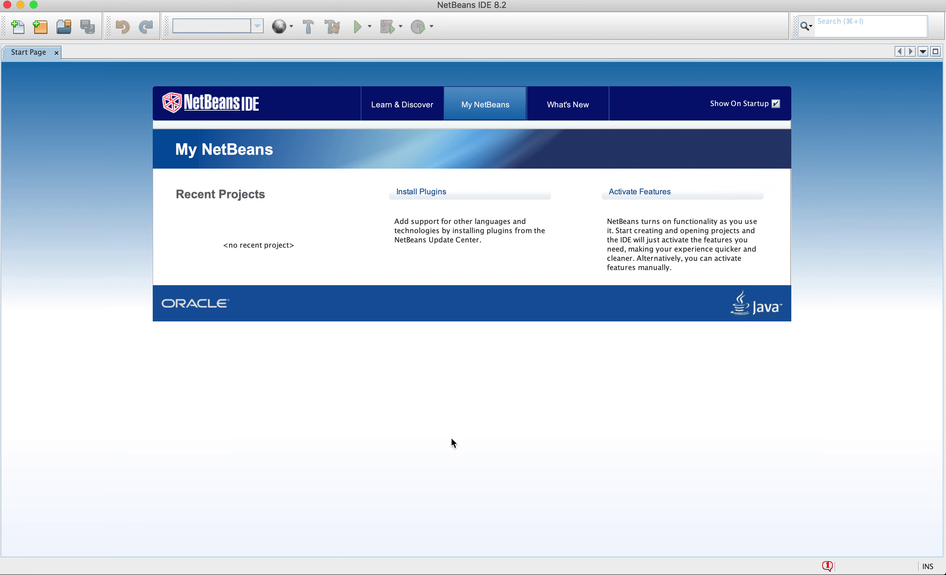
Step: Switch to Chrome, search for "oracle java download" in a new tab and open Oracle's Java SE Downloads page
mouse_move(458, 573)
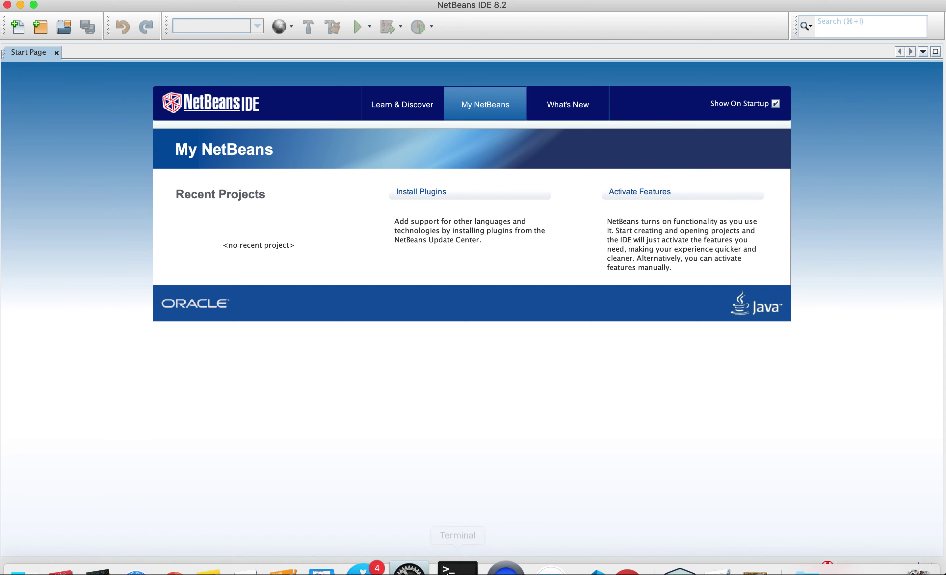
left_click(606, 526)
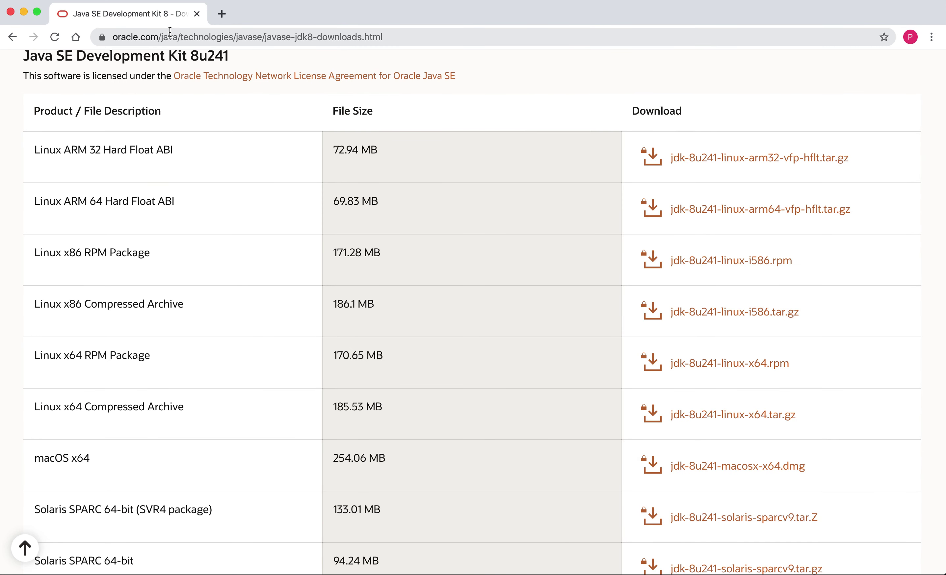
left_click(221, 14)
type("oracle")
key("BackSpace")
key("BackSpace")
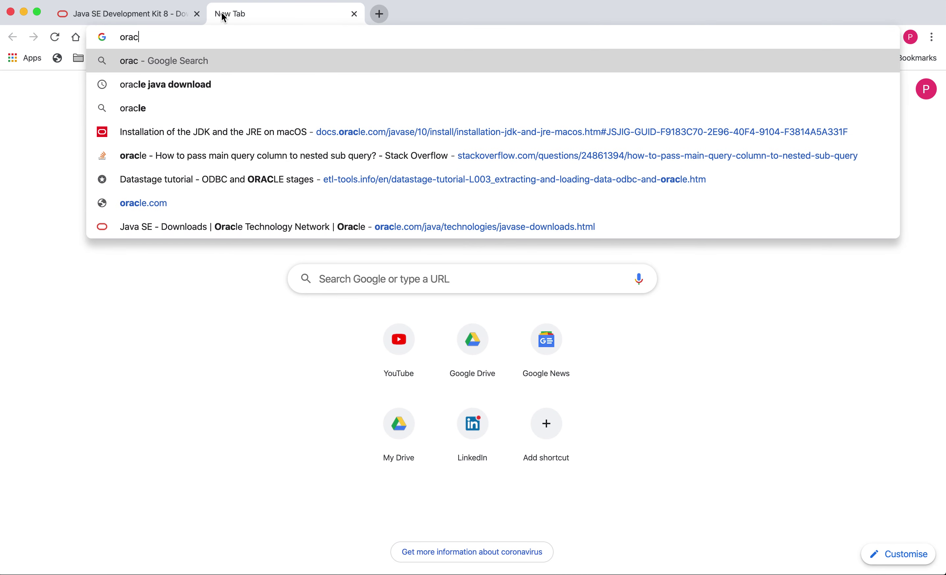
key("Down")
key("Return")
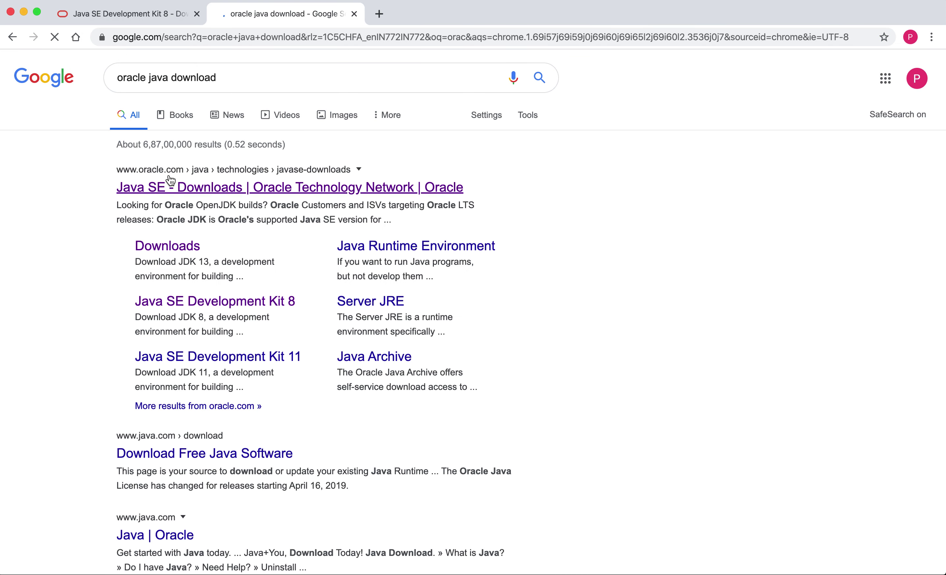
left_click(176, 188)
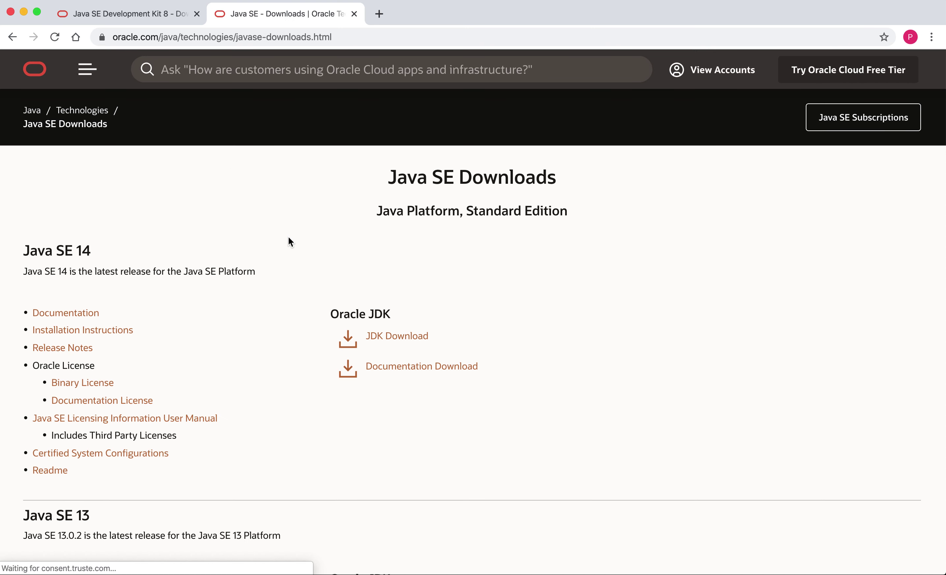
Step: Open the JDK download page for Java SE 8u241 from the list of Java SE releases
scroll(245, 264, "down", 2)
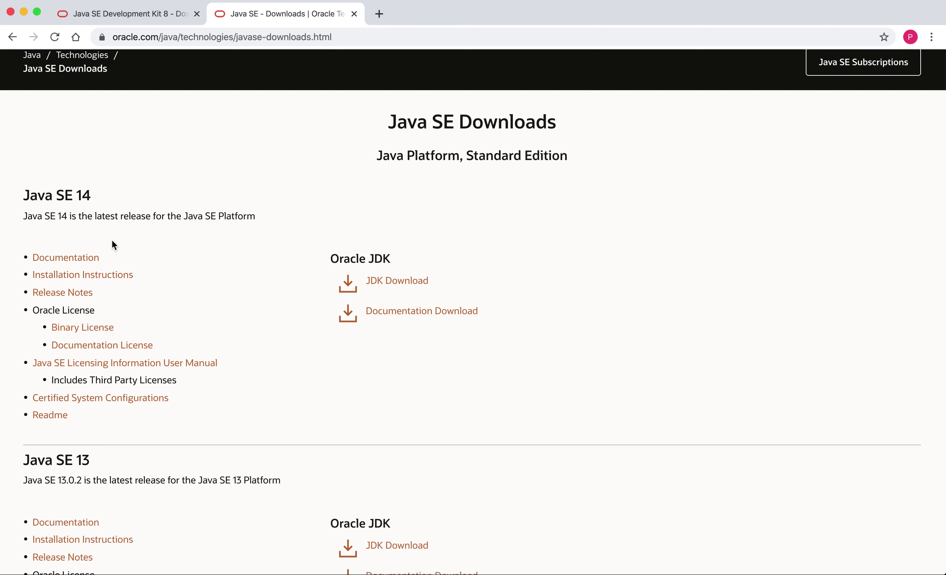
scroll(112, 241, "down", 10)
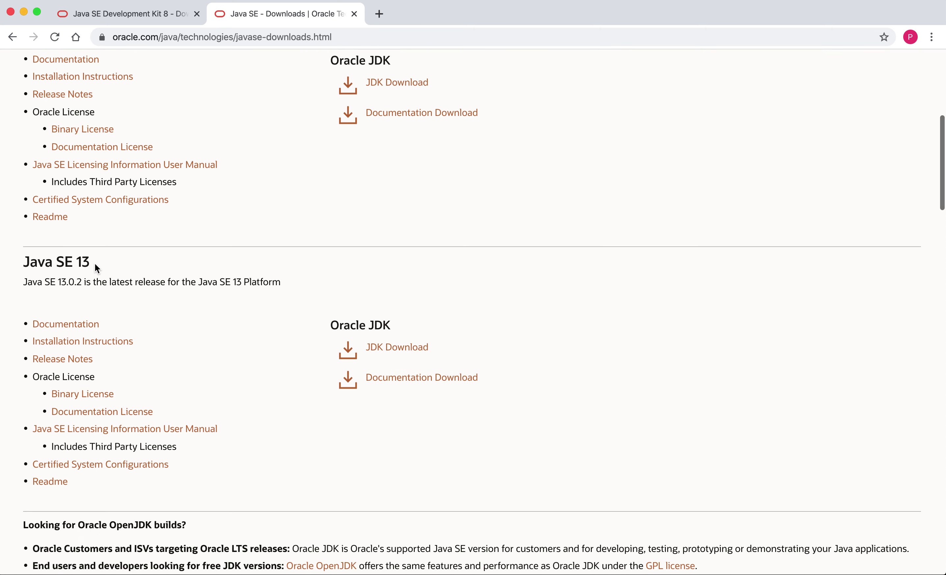
scroll(97, 267, "down", 15)
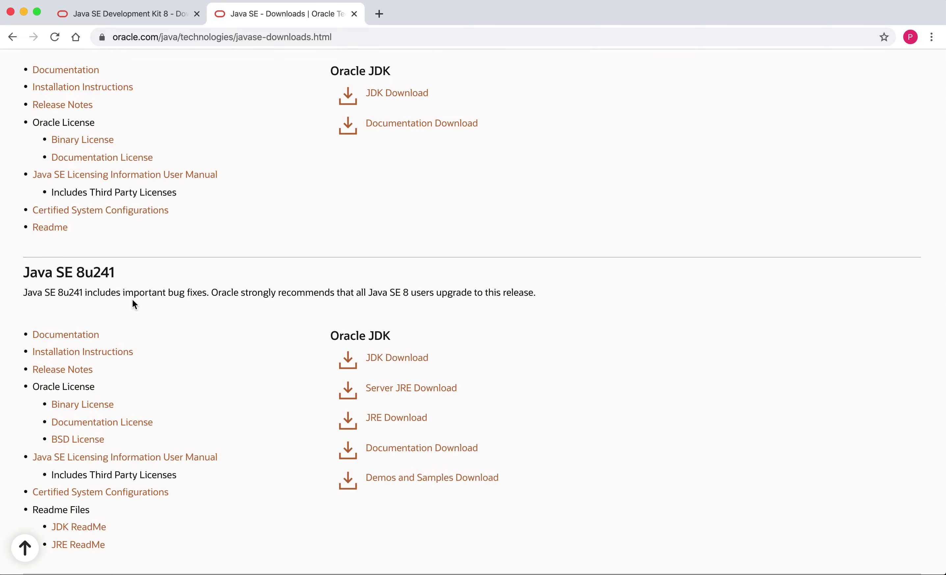
scroll(161, 373, "down", 3)
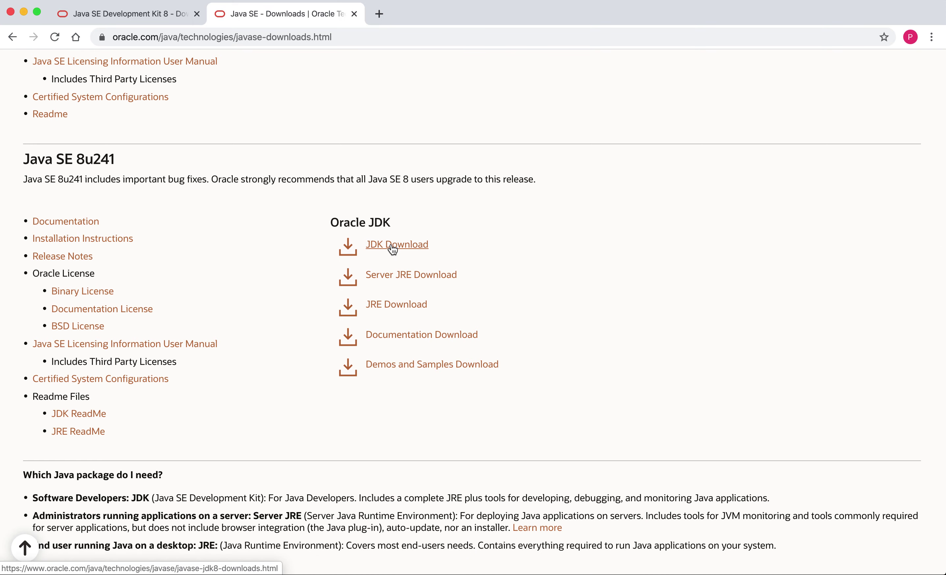
left_click(412, 248)
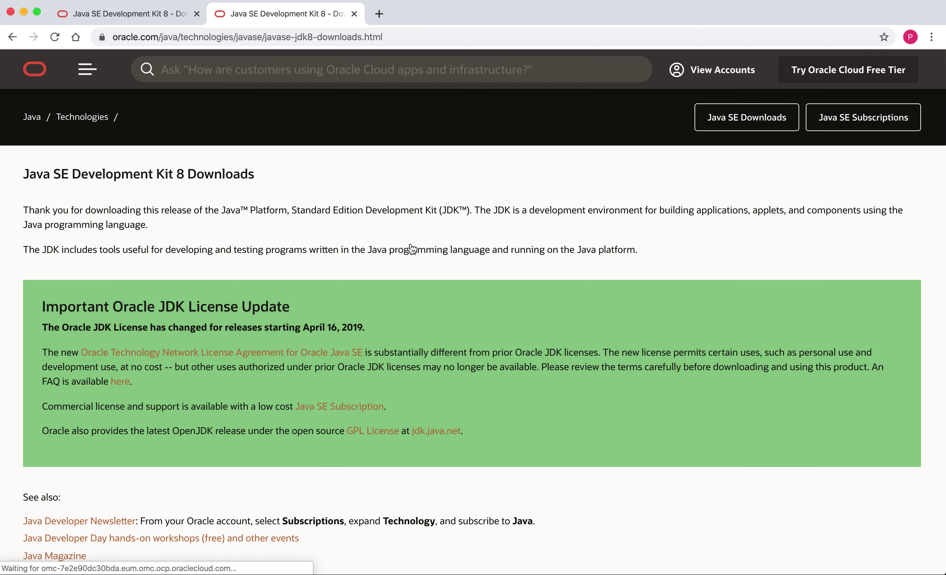
Step: Review the JDK 8u241 installers offered for each operating system, then minimize the browser
scroll(412, 248, "down", 8)
scroll(412, 248, "down", 3)
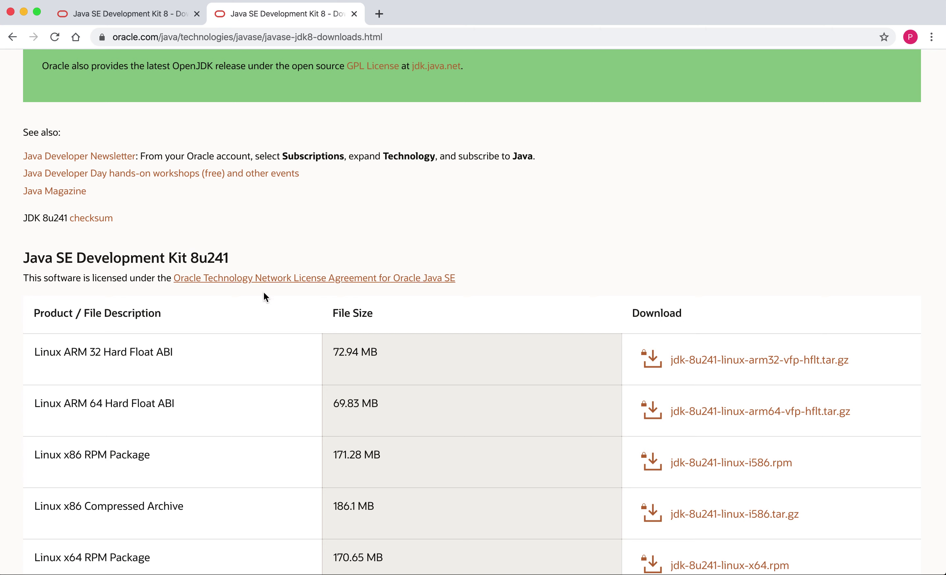
scroll(359, 314, "down", 5)
scroll(359, 314, "down", 3)
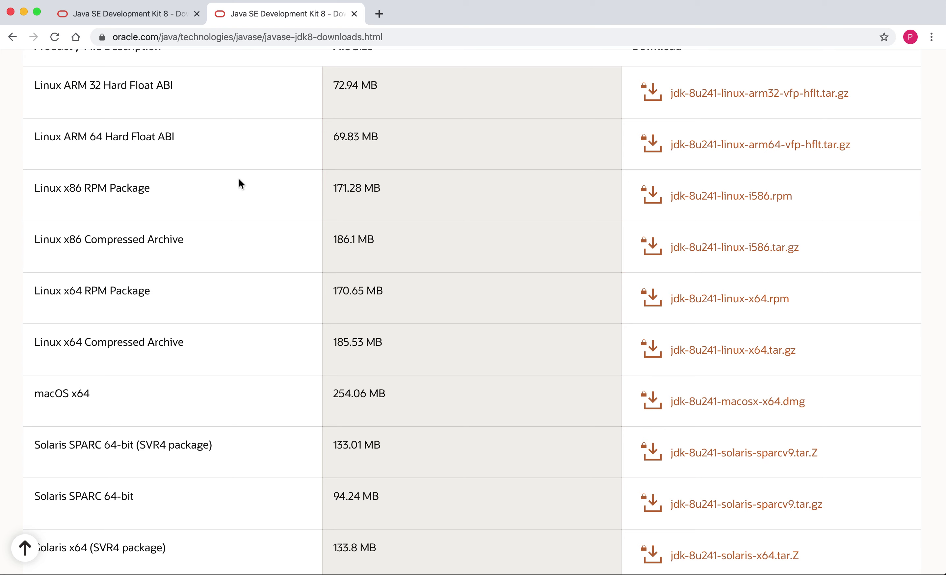
left_click(24, 11)
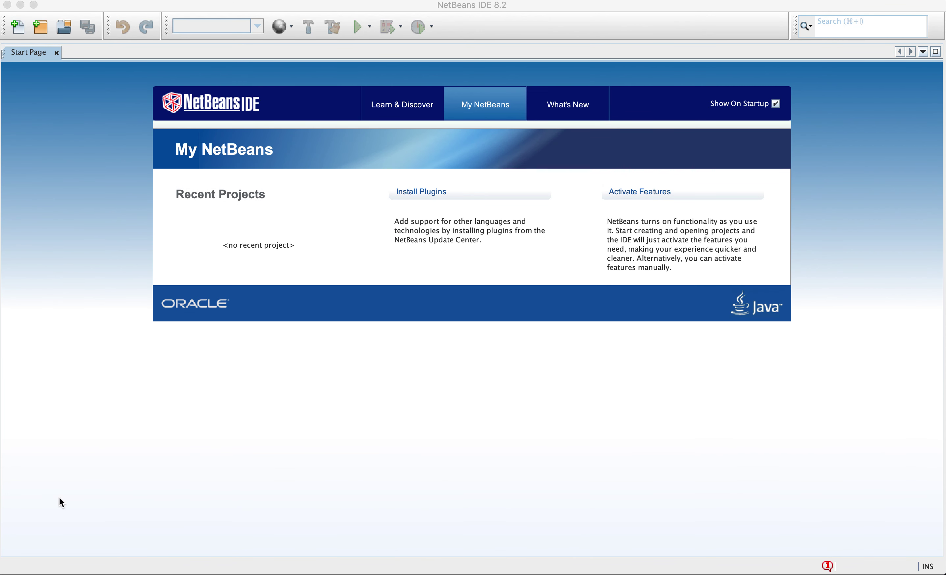
Step: Switch to Finder and open the Macintosh HD volume from the computer's location
mouse_move(15, 572)
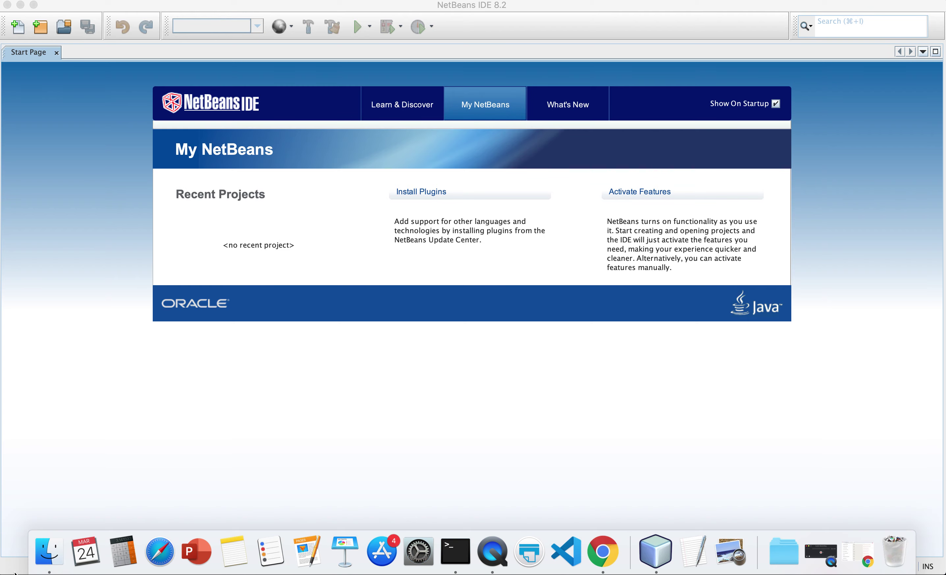
left_click(49, 552)
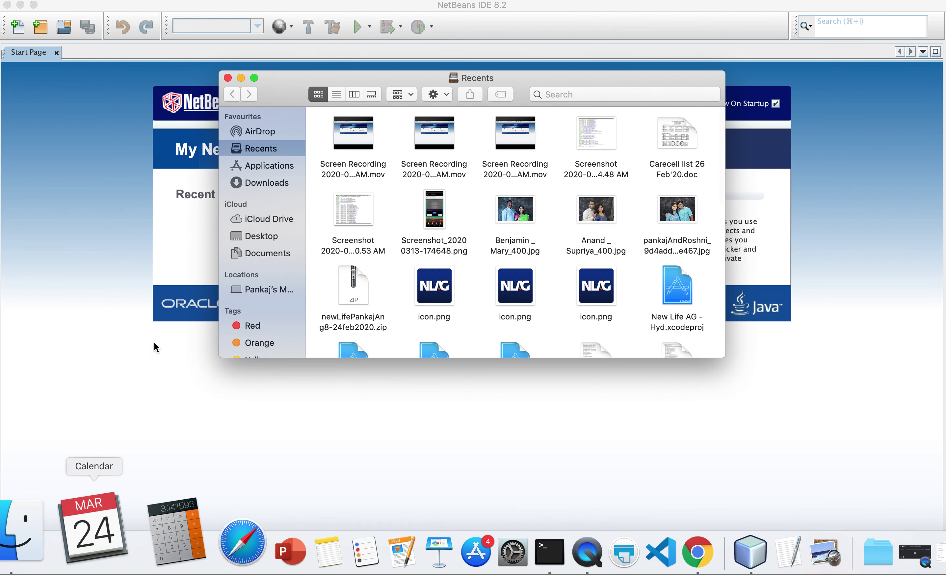
left_click(267, 167)
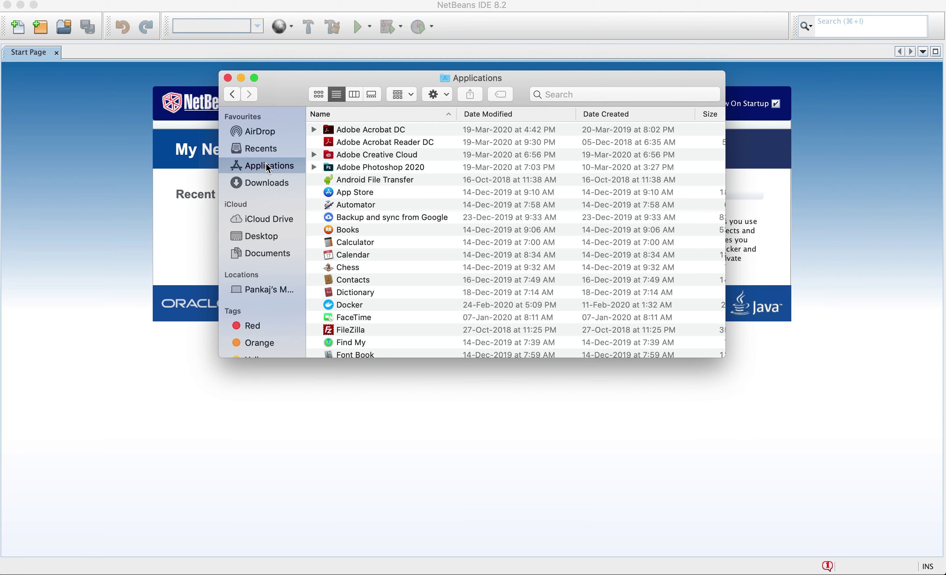
left_click(264, 290)
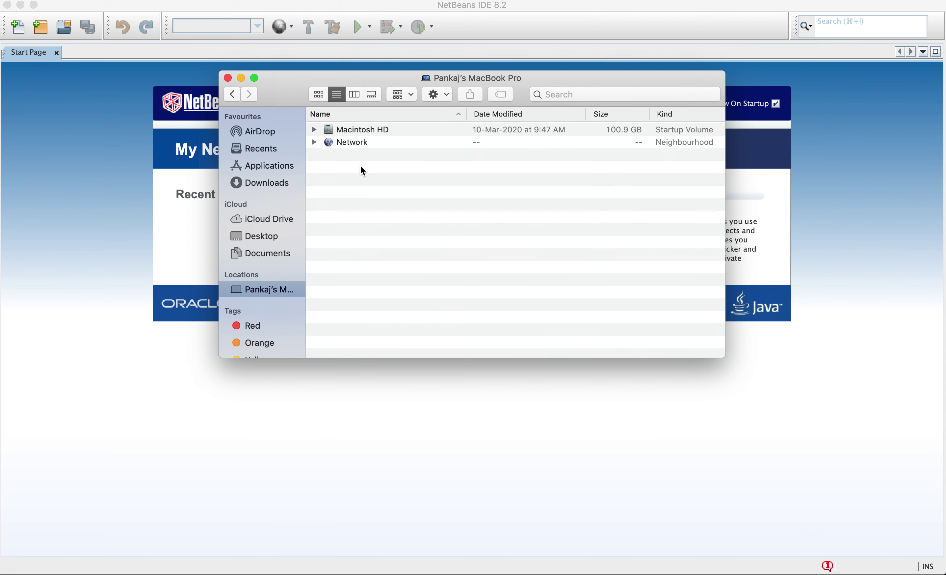
double_click(358, 131)
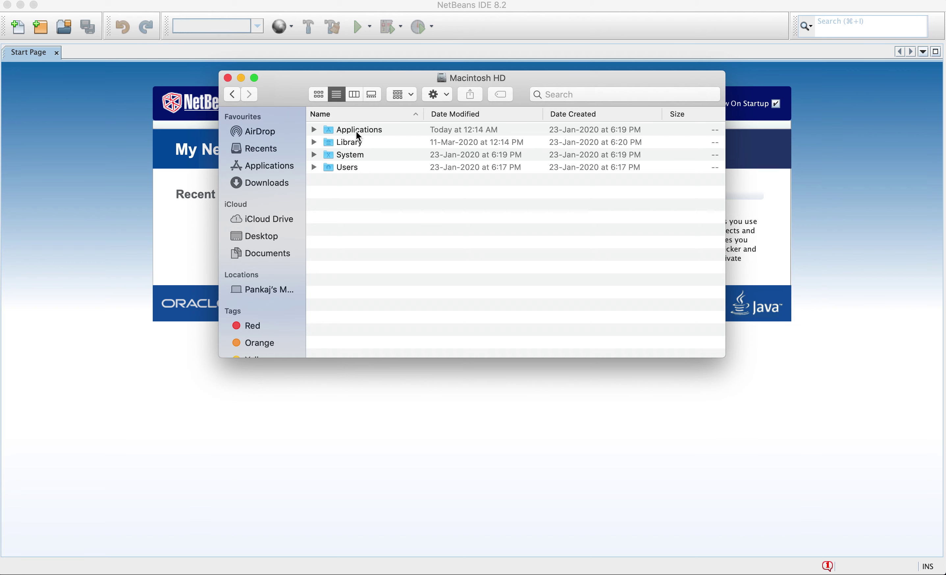
Step: Expand Library > Java > JavaVirtualMachines on Macintosh HD to list the installed JDKs
left_click(339, 142)
left_click(315, 144)
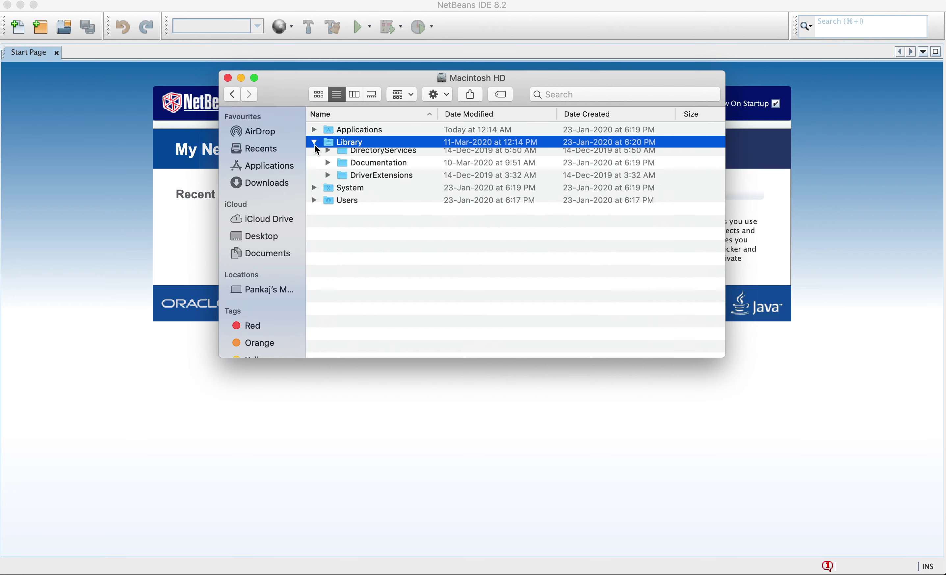
scroll(377, 226, "down", 5)
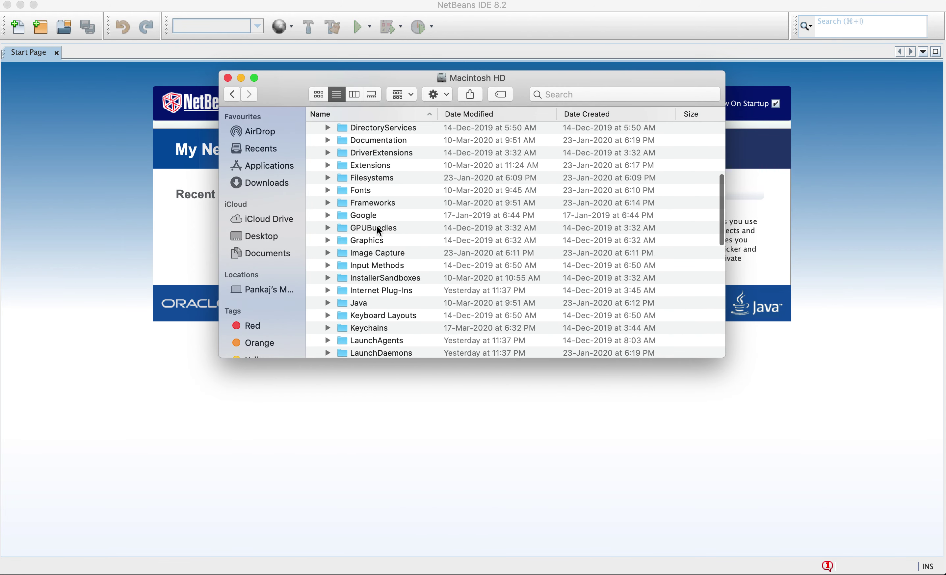
left_click(327, 302)
scroll(330, 301, "down", 5)
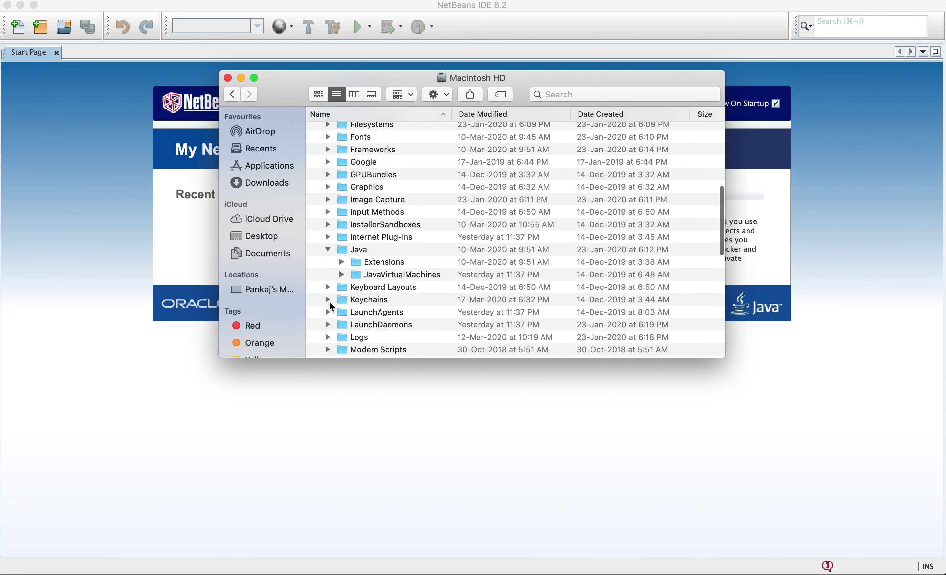
left_click(342, 213)
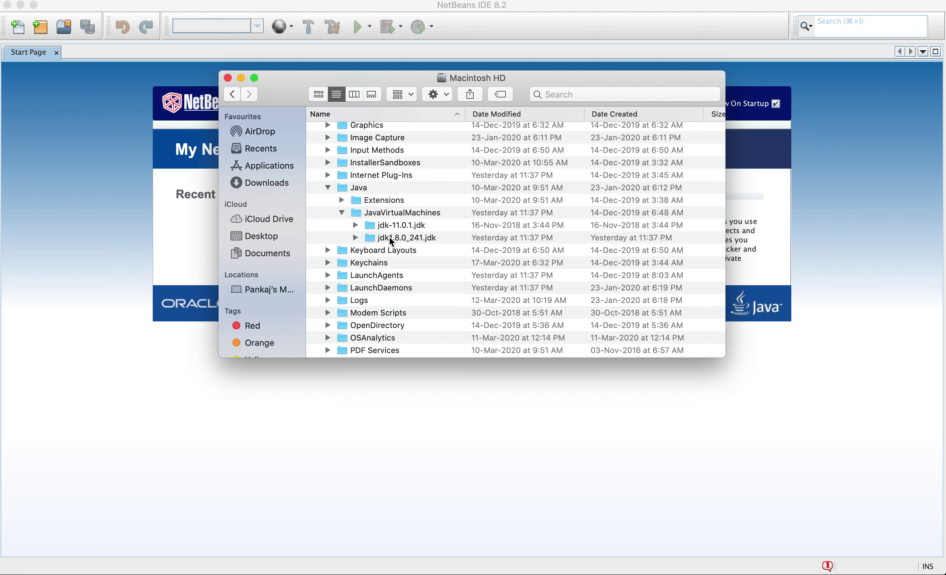
Step: Expand jdk1.8.0_241.jdk down to Contents > Home, examine its folders and select the Home folder
left_click(389, 237)
left_click(357, 237)
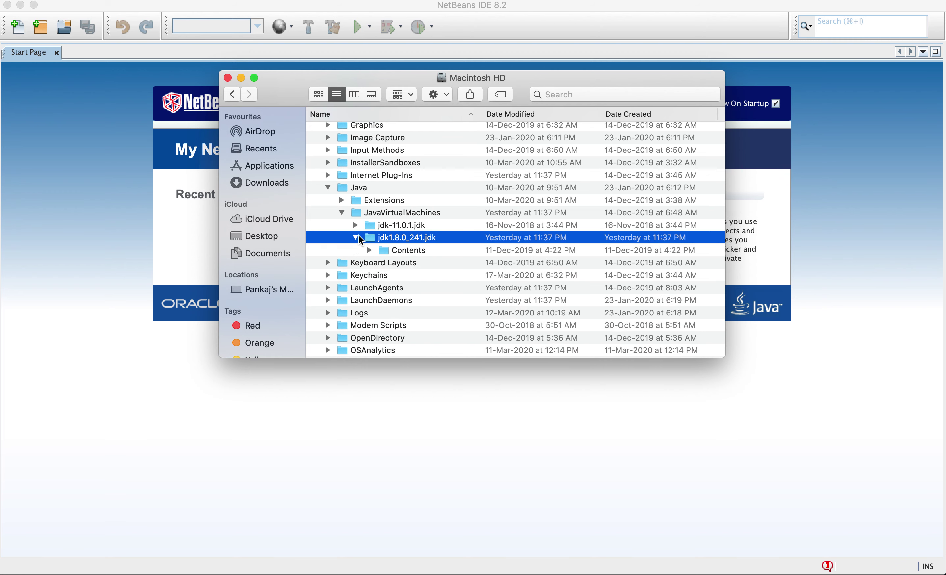
left_click(369, 250)
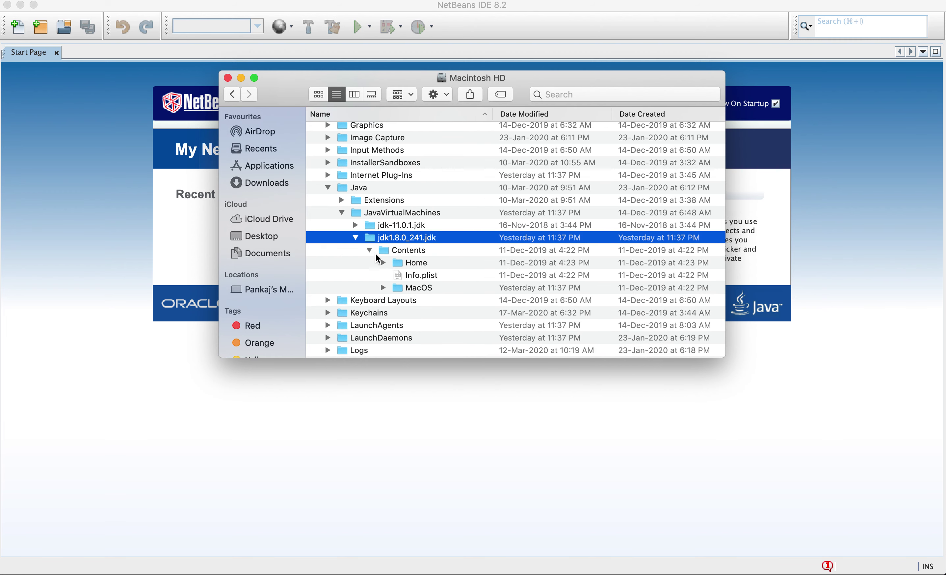
scroll(442, 260, "down", 5)
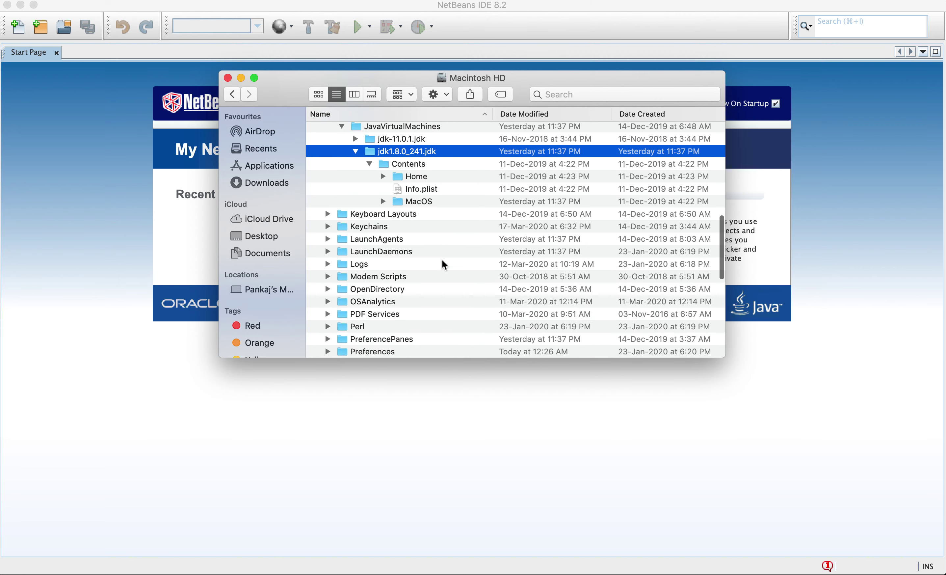
left_click(382, 200)
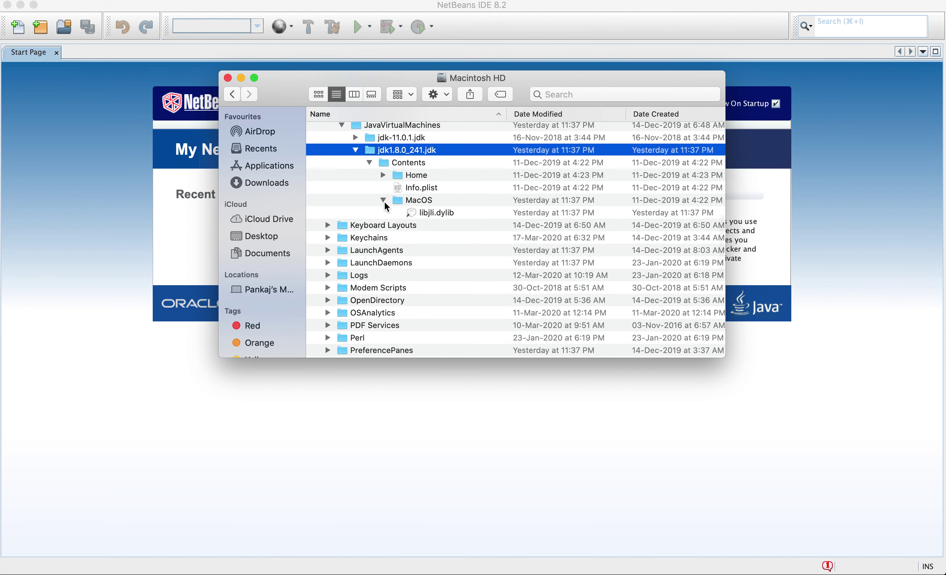
left_click(383, 174)
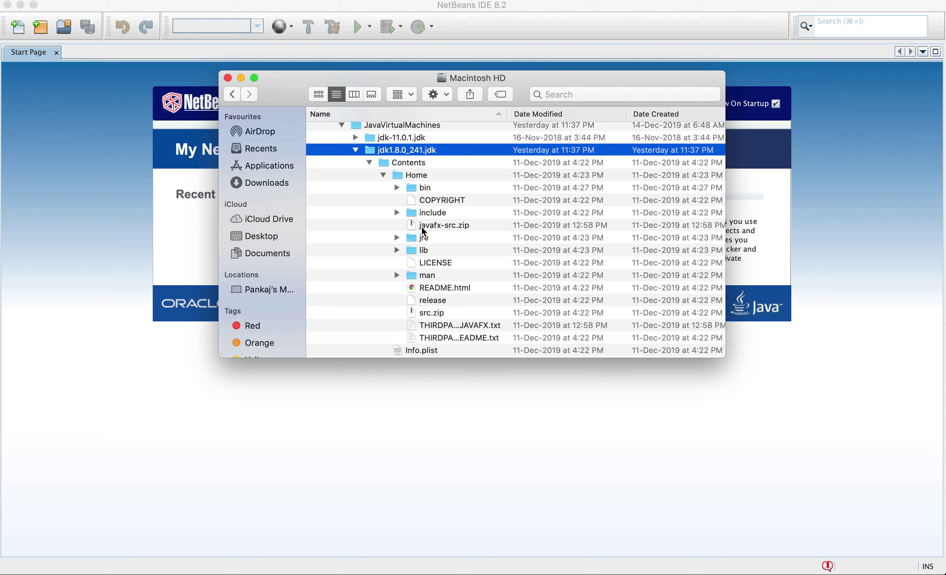
left_click(420, 191)
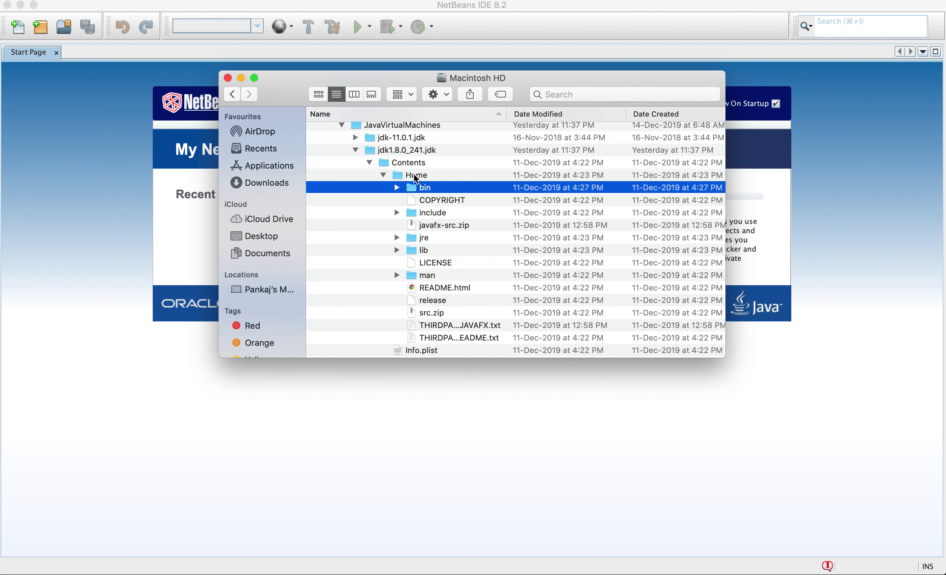
left_click(415, 177)
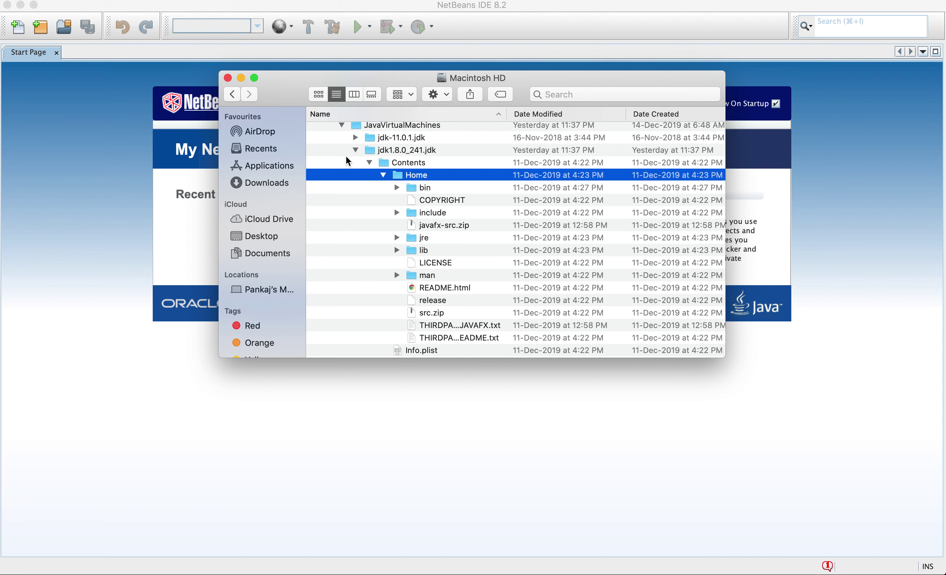
Step: Find NetBeans 8.2 in the NetBeans folder under Applications and show its package contents
left_click(275, 165)
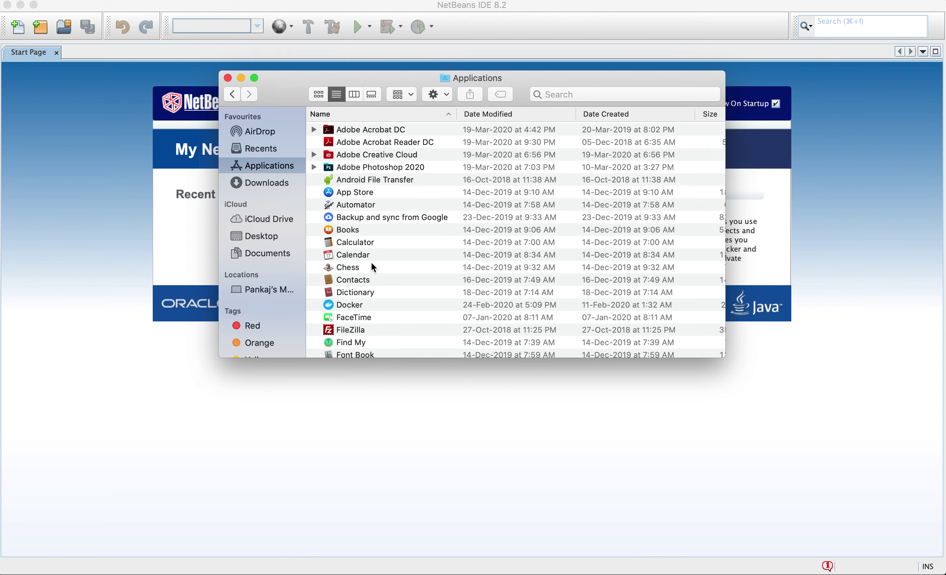
scroll(372, 262, "down", 5)
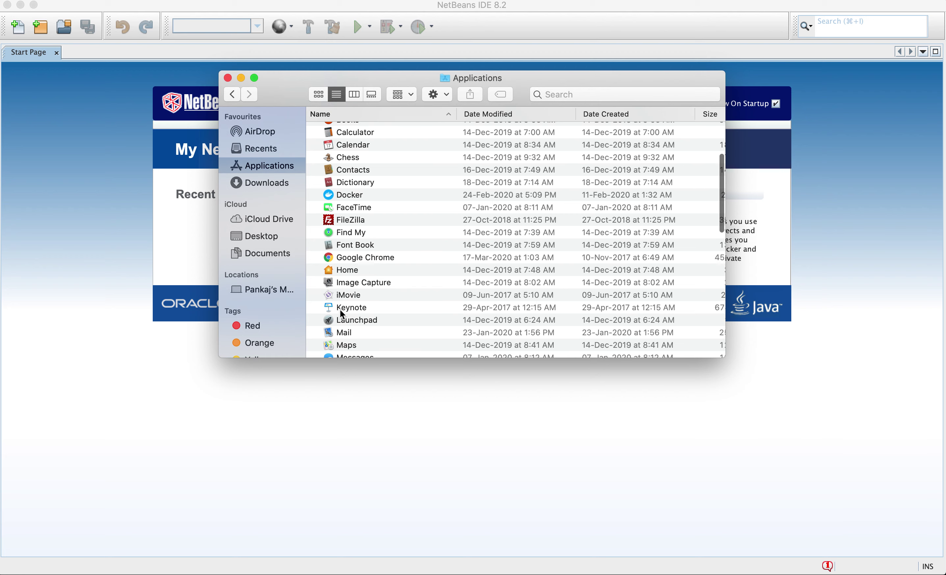
scroll(378, 291, "down", 8)
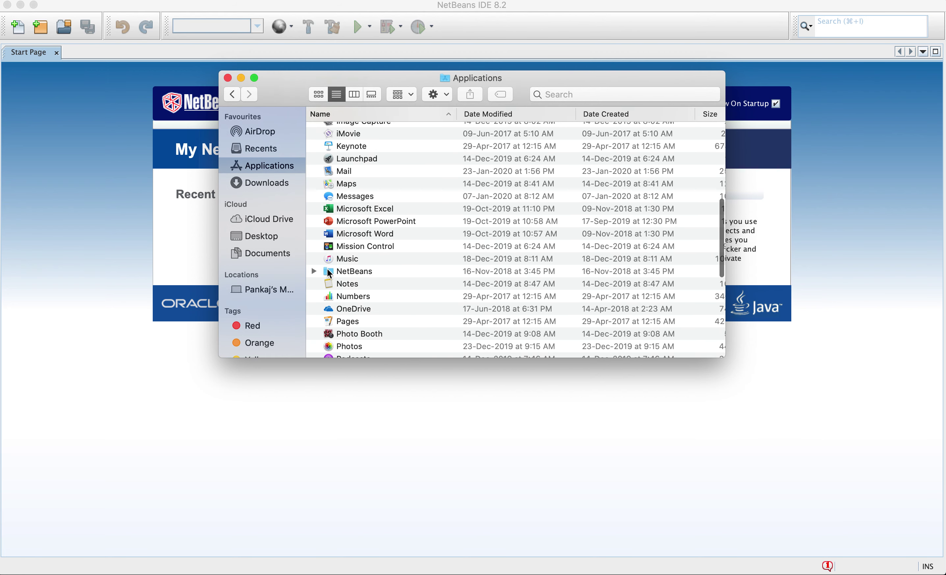
left_click(316, 270)
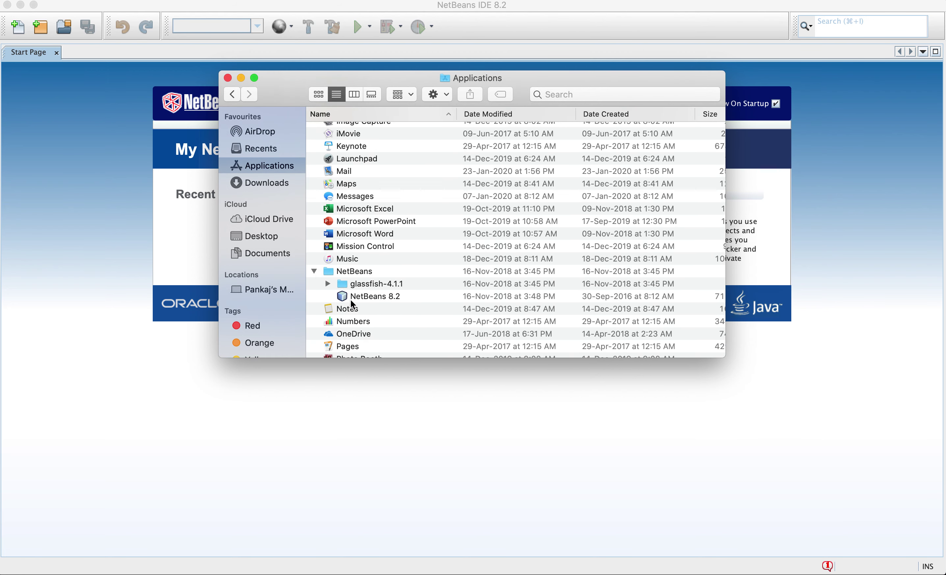
left_click(362, 296)
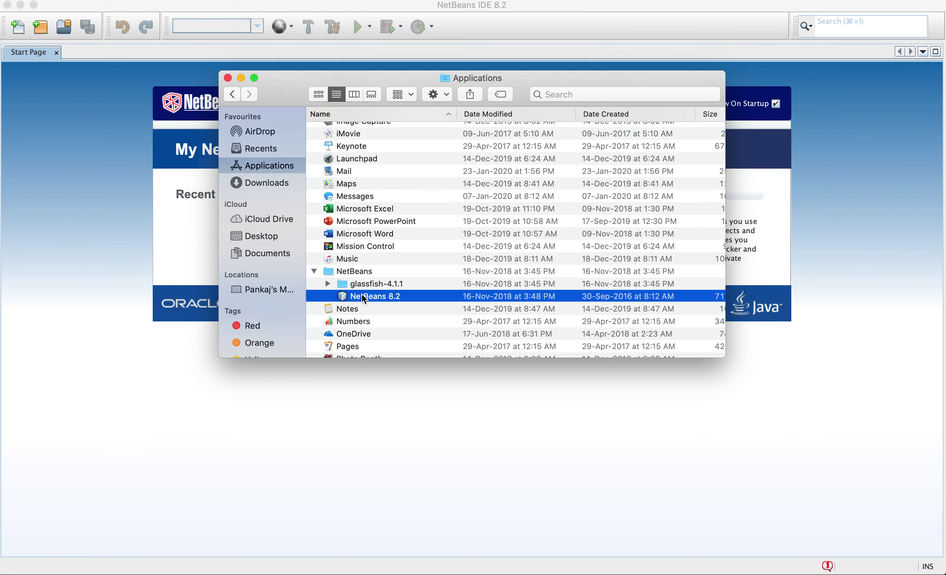
right_click(363, 296)
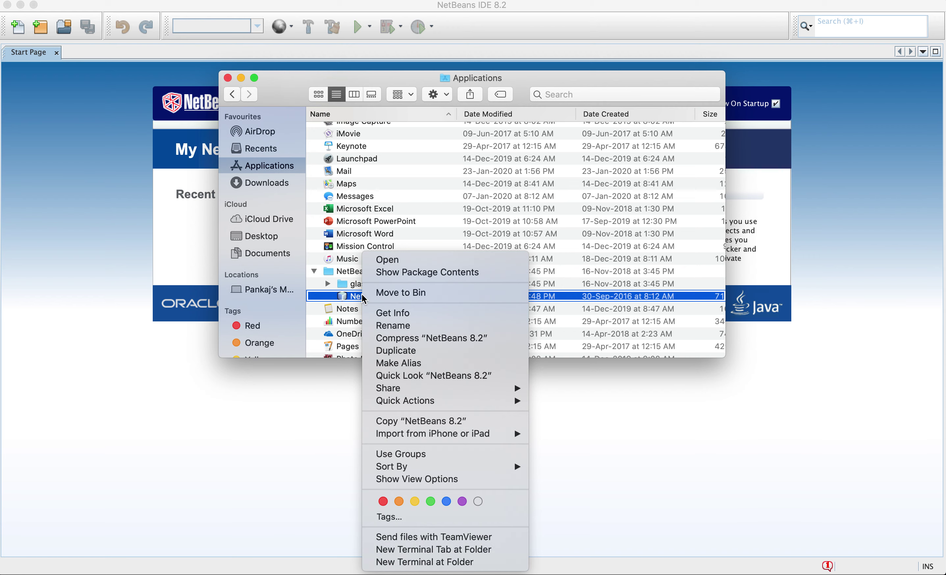
left_click(420, 273)
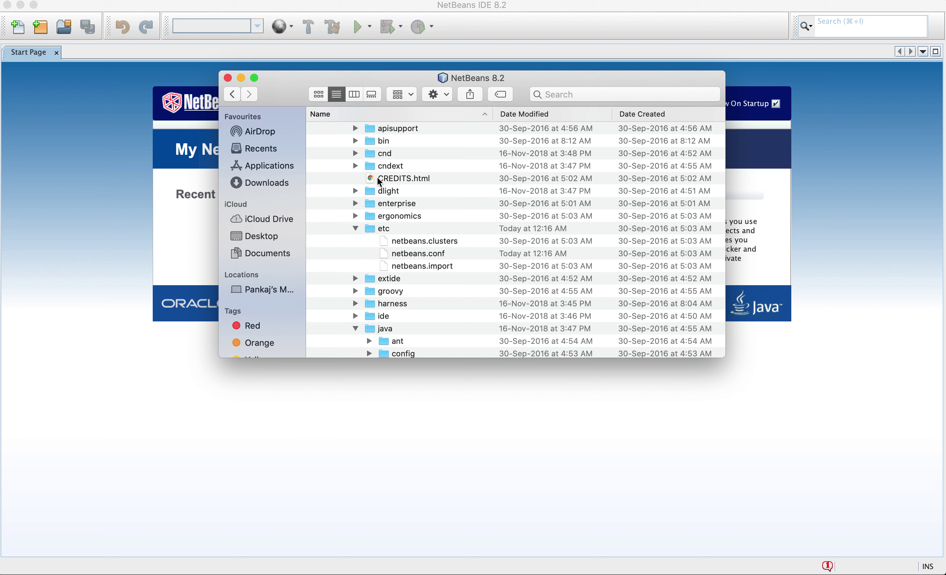
Step: Collapse the MacOS folder in the package and expand Contents > Resources > NetBeans
scroll(377, 177, "up", 5)
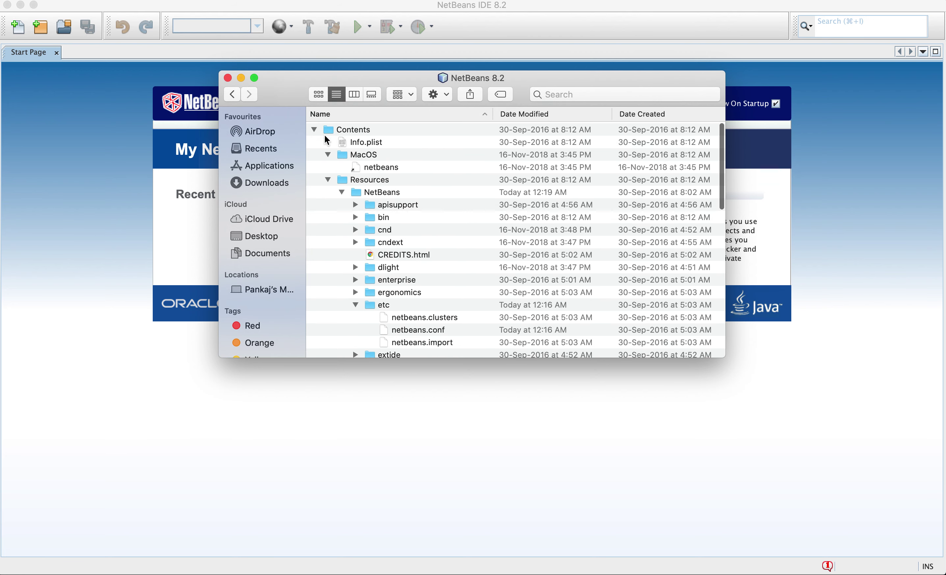
left_click(315, 130)
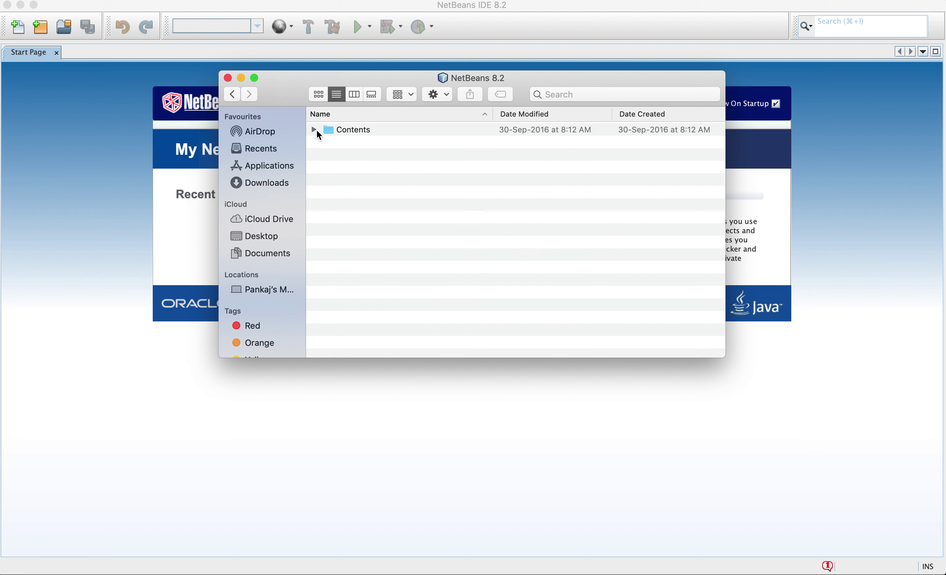
left_click(315, 130)
left_click(315, 129)
left_click(314, 130)
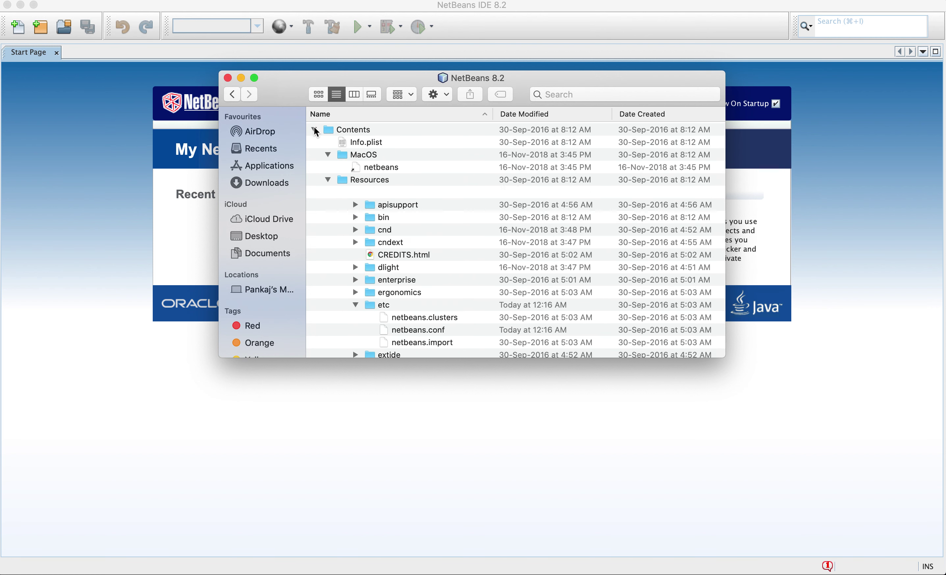
left_click(328, 180)
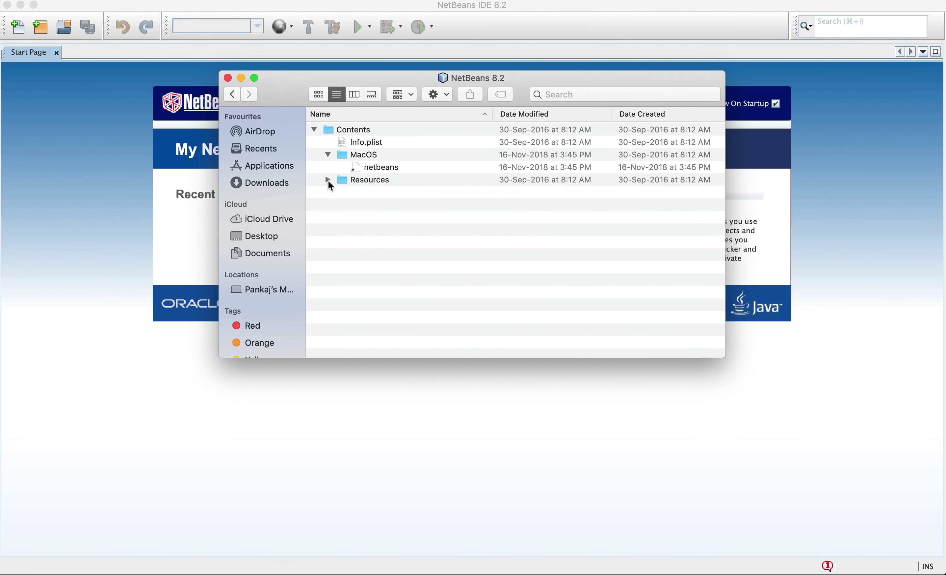
left_click(328, 155)
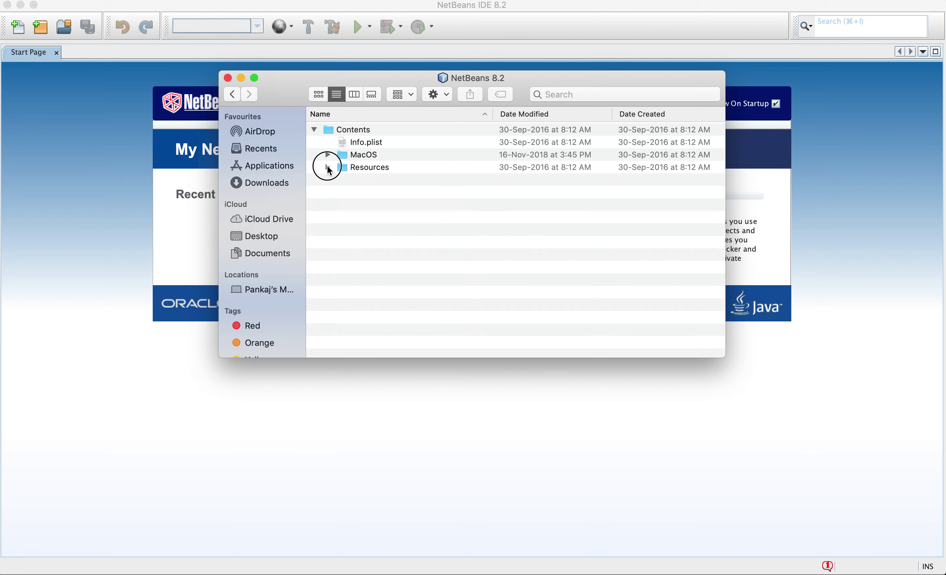
left_click(328, 168)
left_click(342, 180)
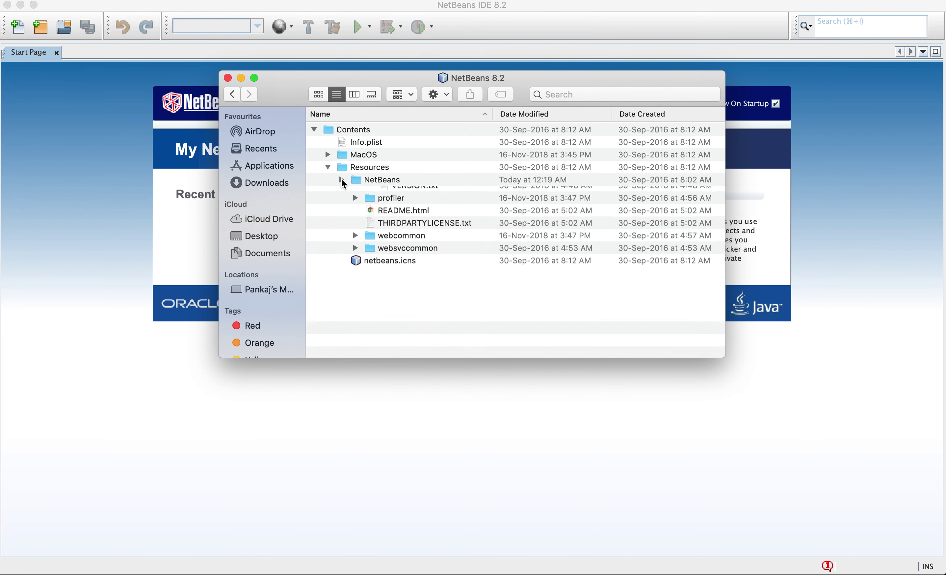
left_click(341, 179)
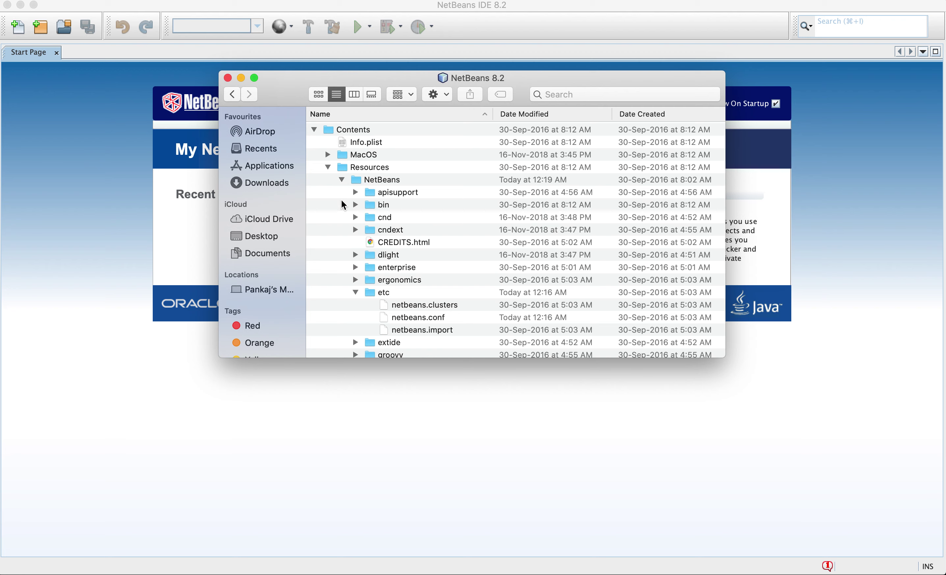
Step: Locate netbeans.conf in the package's etc folder and open it with TextEdit
left_click(356, 292)
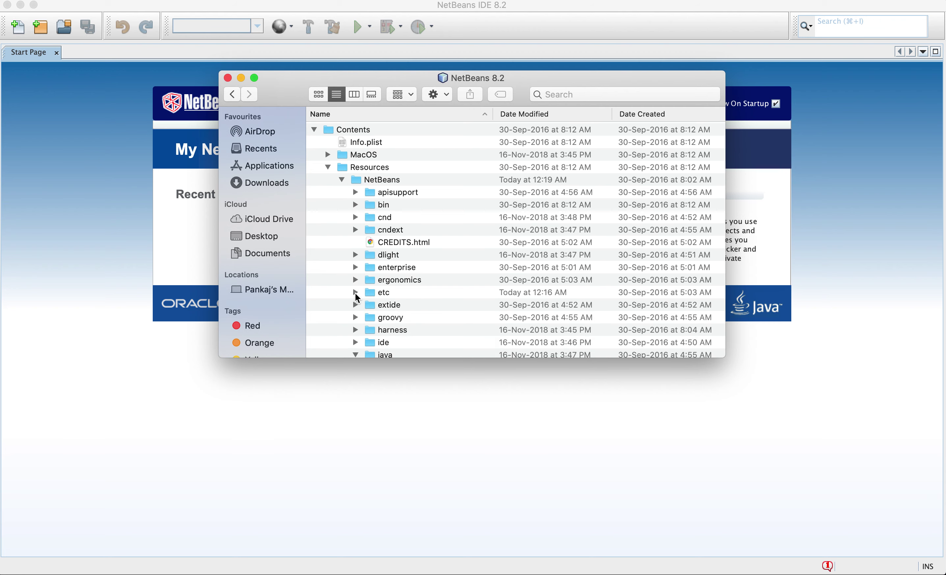
left_click(355, 293)
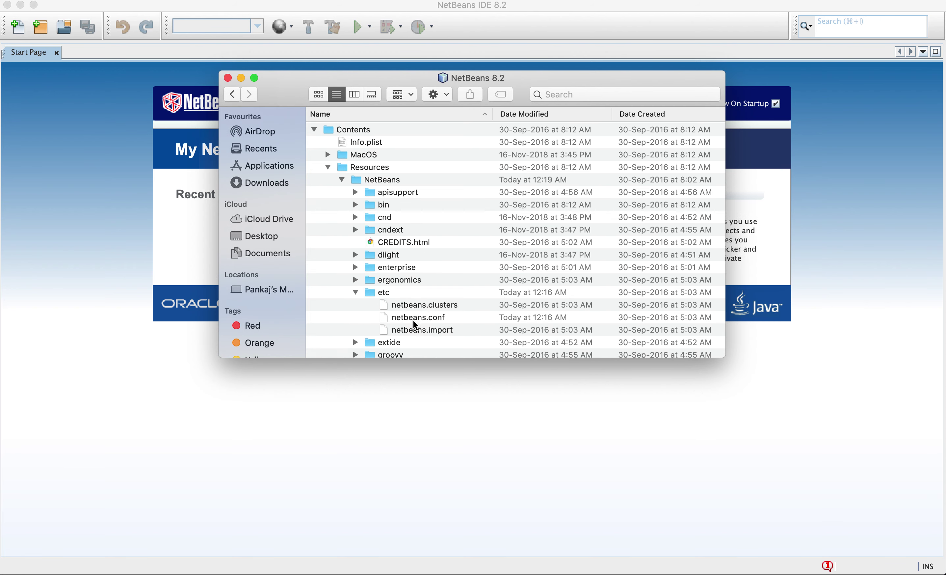
left_click(414, 319)
right_click(423, 320)
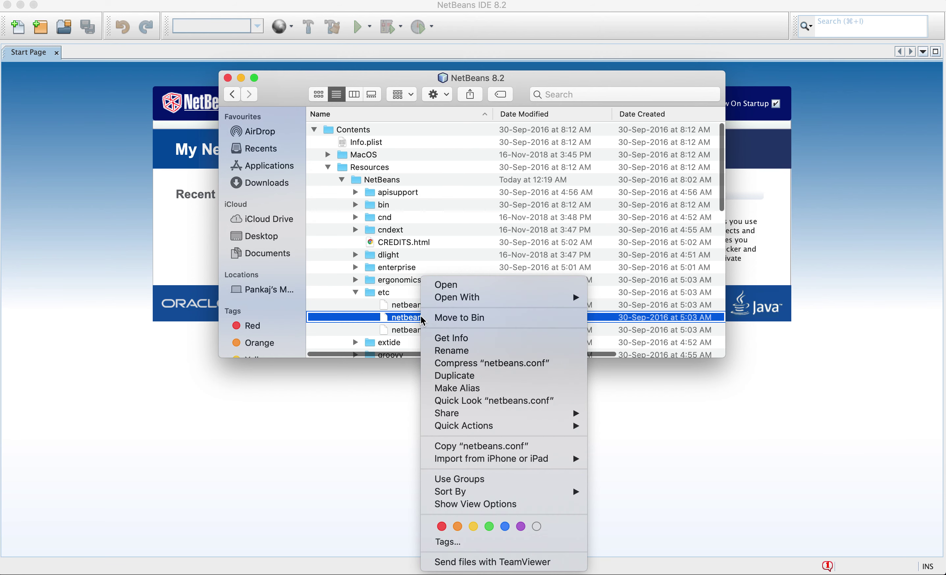
mouse_move(483, 300)
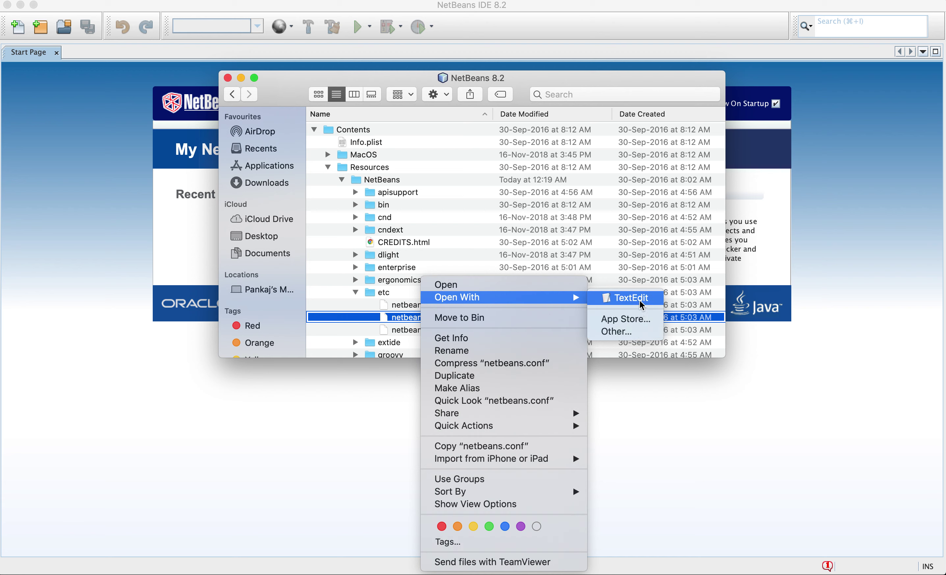
left_click(631, 298)
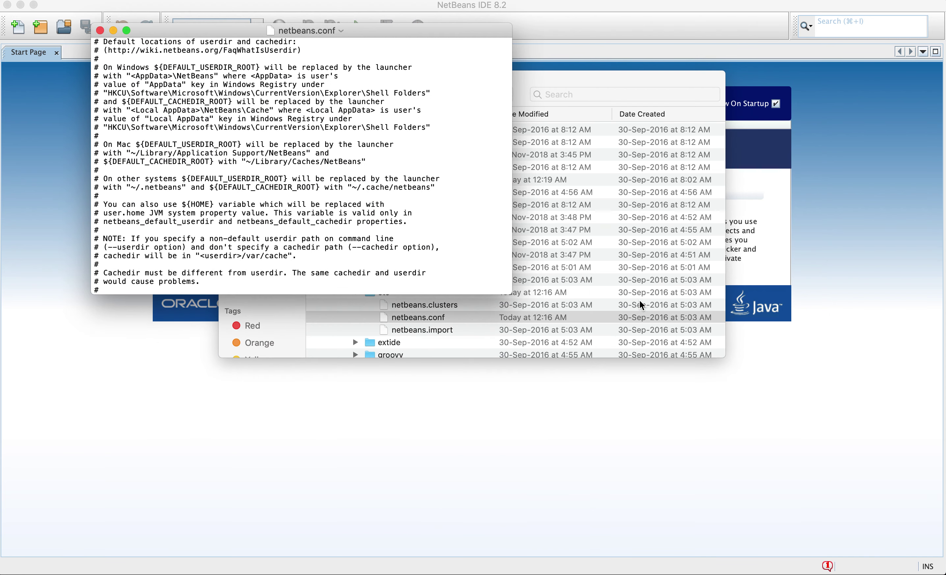
Step: Examine the commented netbeans_jdkhome lines and the JDK path in the default JDK location section of netbeans.conf
left_click(364, 208)
scroll(318, 217, "down", 20)
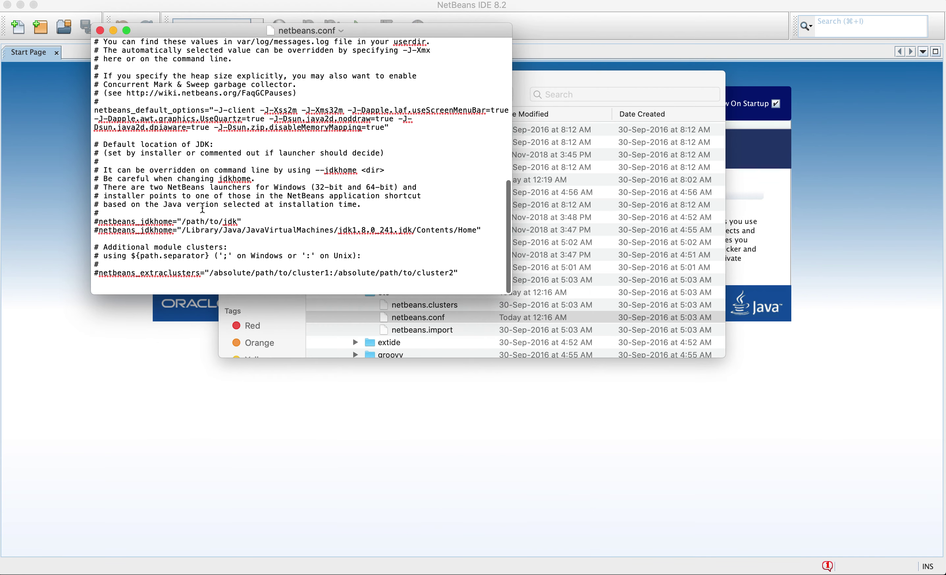
left_click(104, 220)
left_click_drag(103, 220, 176, 220)
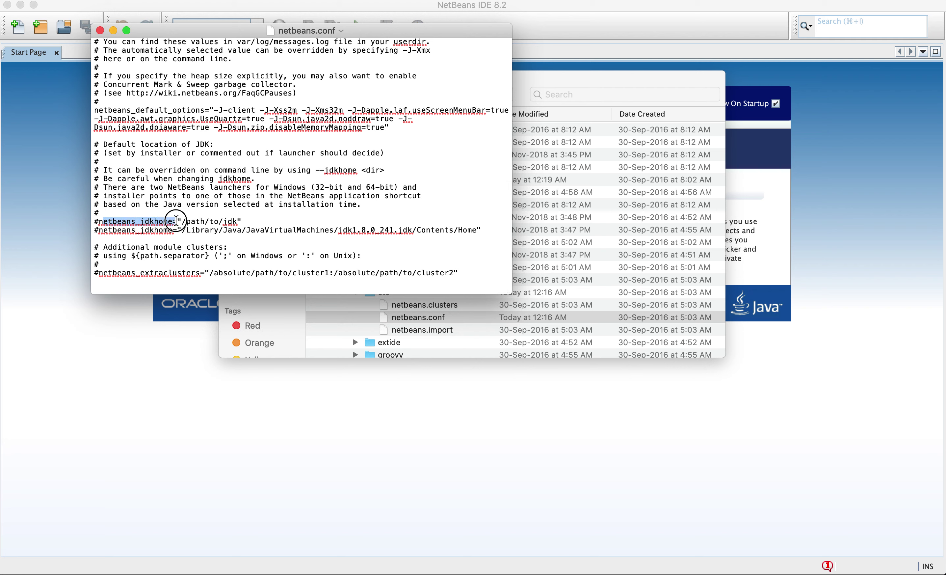
left_click_drag(176, 221, 255, 221)
mouse_move(102, 219)
left_mouse_down()
mouse_move(152, 231)
mouse_move(132, 224)
mouse_move(252, 224)
mouse_move(103, 224)
left_mouse_up()
left_click(183, 233)
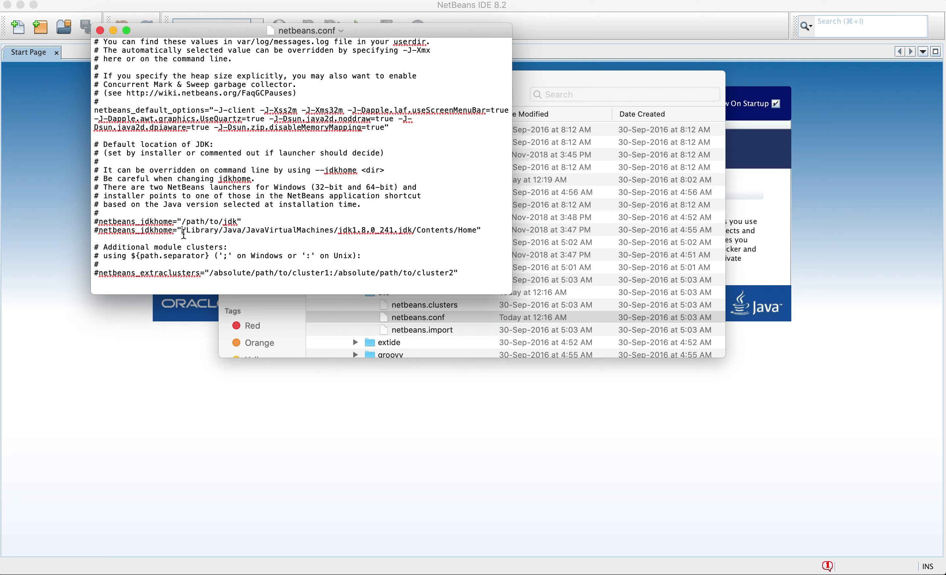
left_click_drag(183, 232, 480, 230)
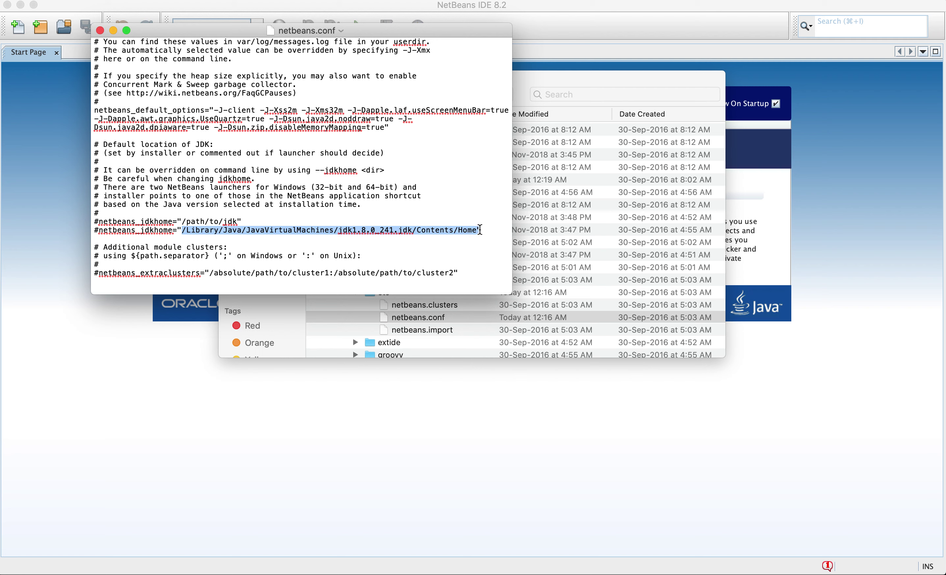
Step: Uncomment the netbeans_jdkhome line for /Library/Java/JavaVirtualMachines/jdk1.8.0_241.jdk/Contents/Home and check its path
left_click(100, 231)
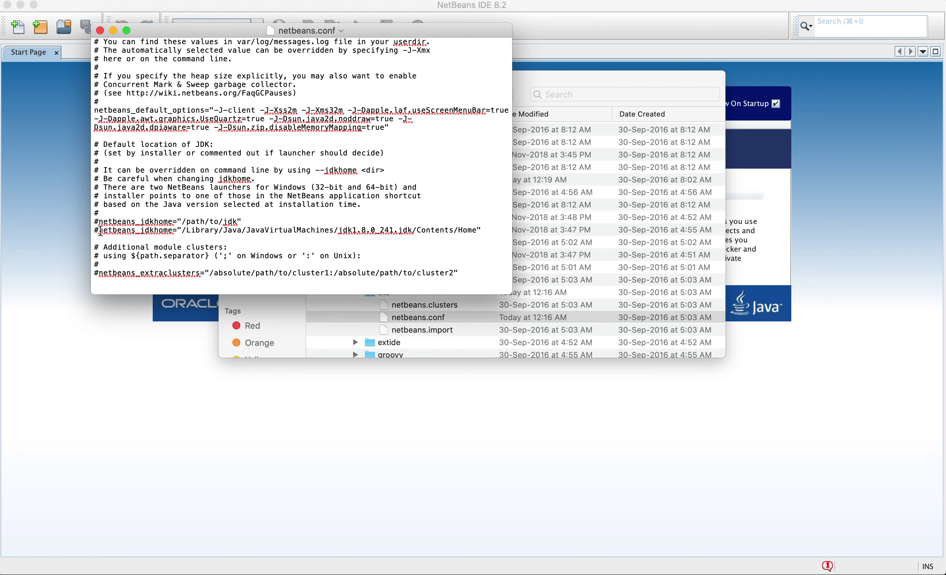
key("BackSpace")
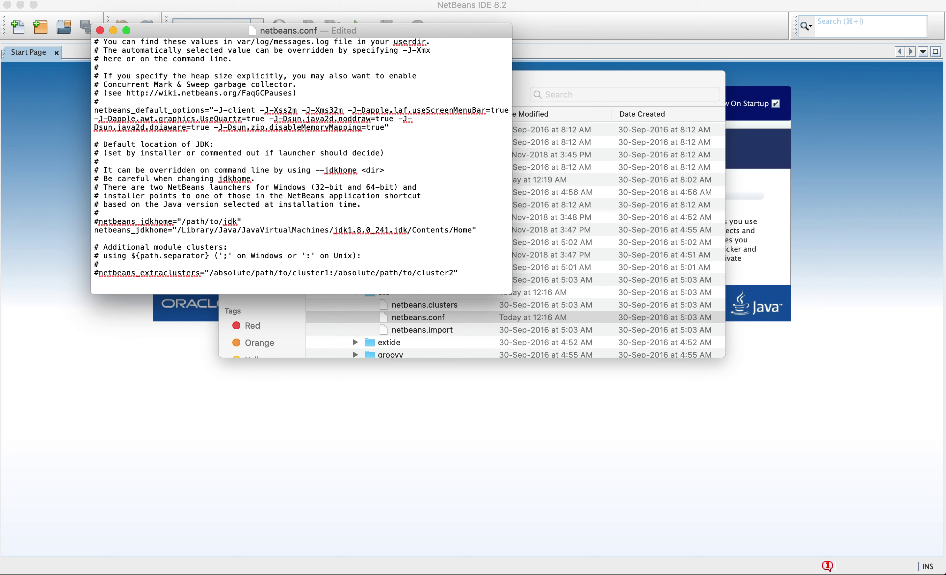
double_click(118, 230)
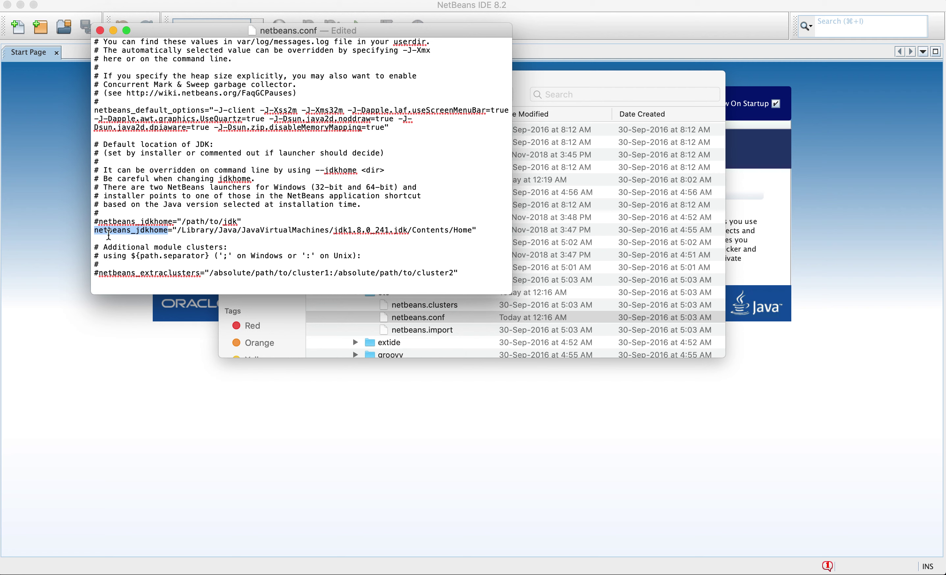
left_click(185, 220)
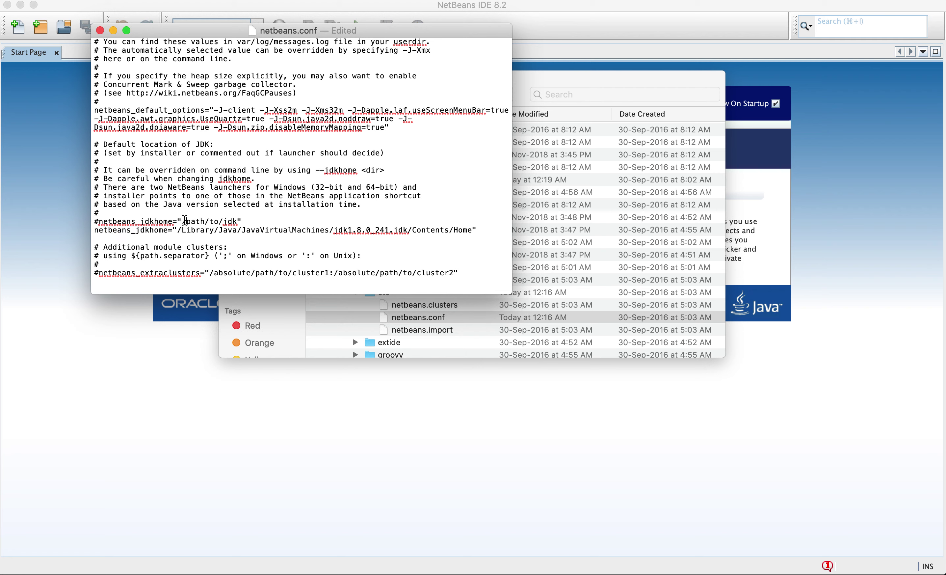
left_click(102, 222)
left_click(99, 231)
left_click_drag(180, 231, 471, 232)
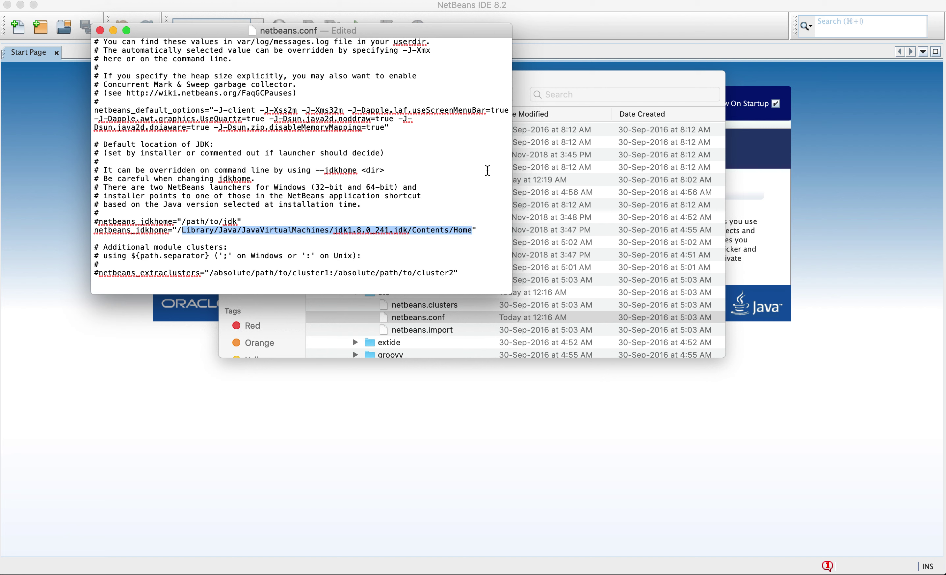
Step: Switch to Finder, go to the computer's location and expand Macintosh HD to show its folders
mouse_move(271, 573)
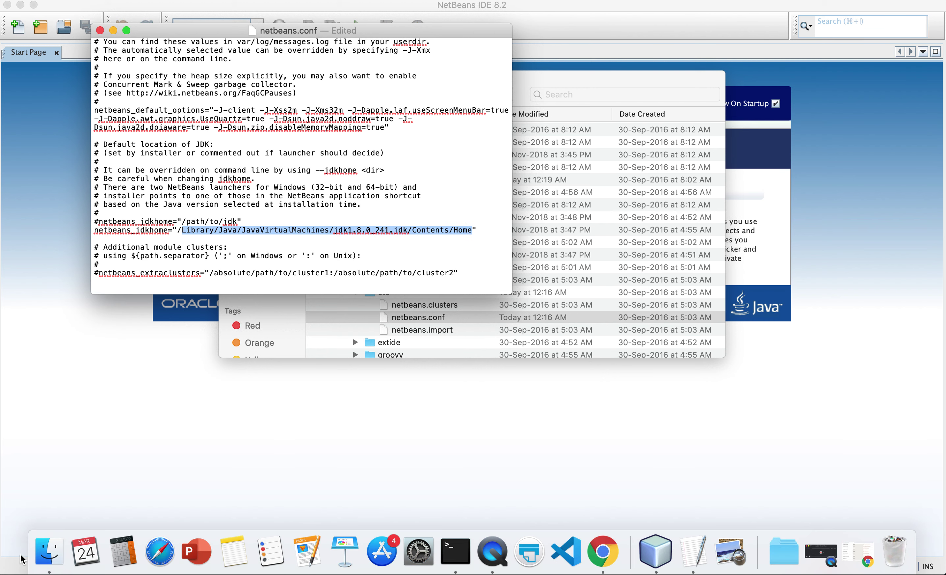
left_click(50, 542)
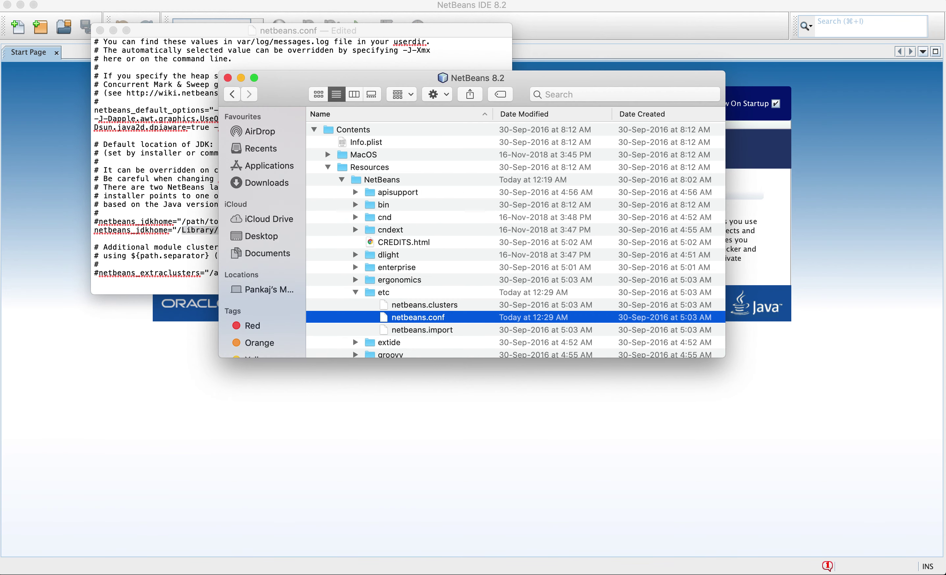
left_click(167, 0)
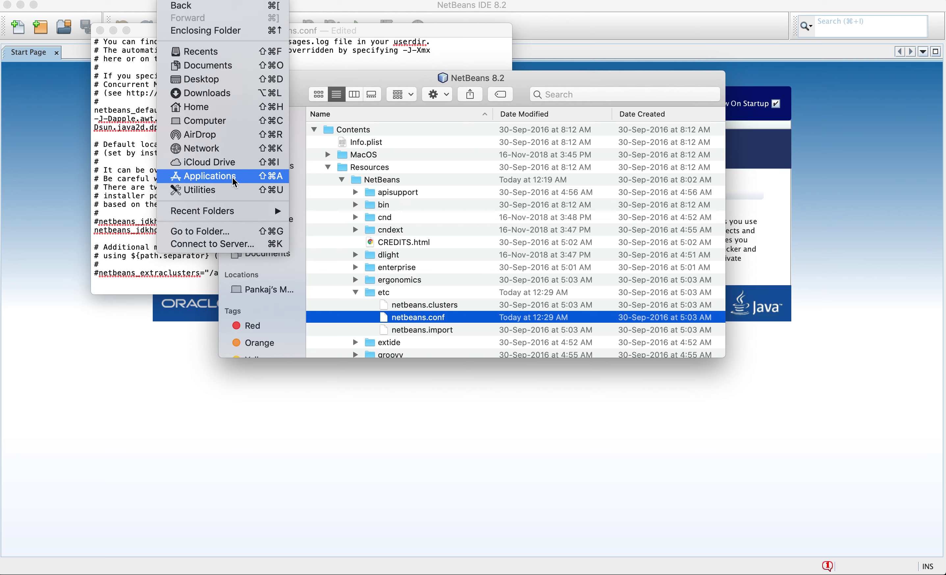
left_click(328, 248)
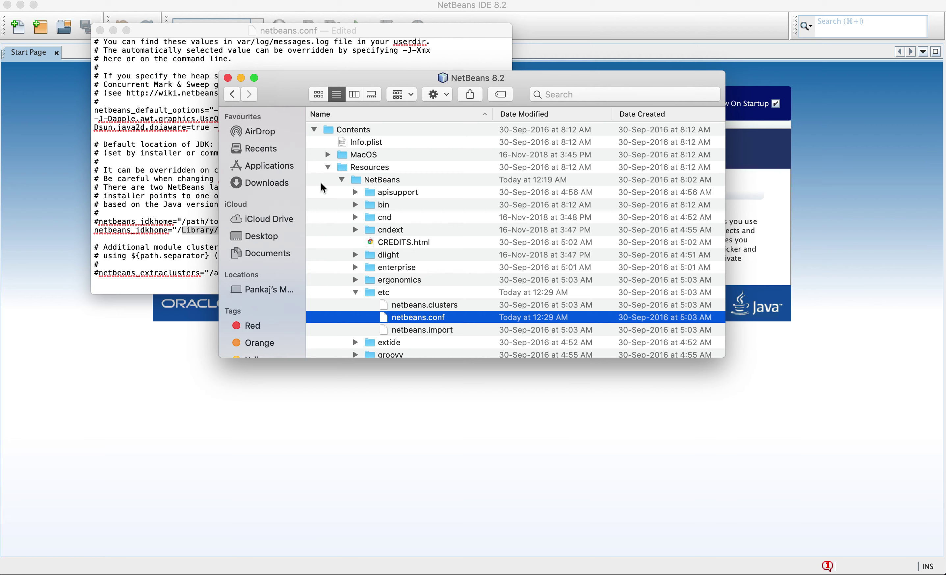
left_click(277, 165)
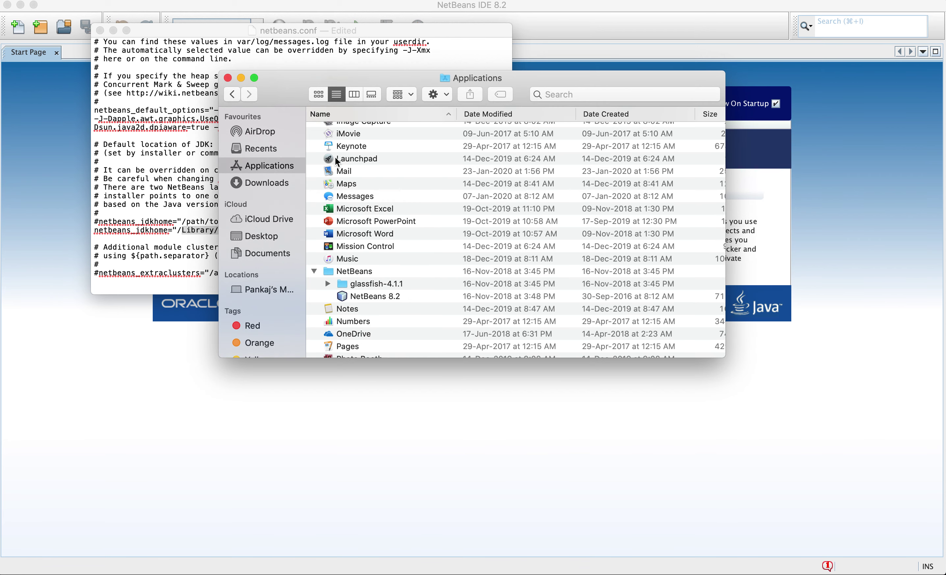
left_click(280, 291)
left_click(319, 132)
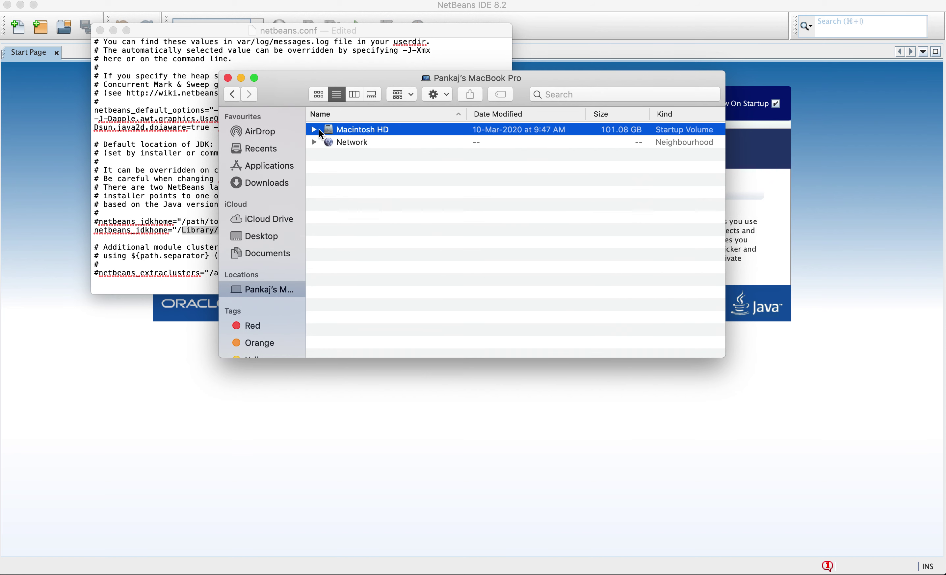
left_click(314, 129)
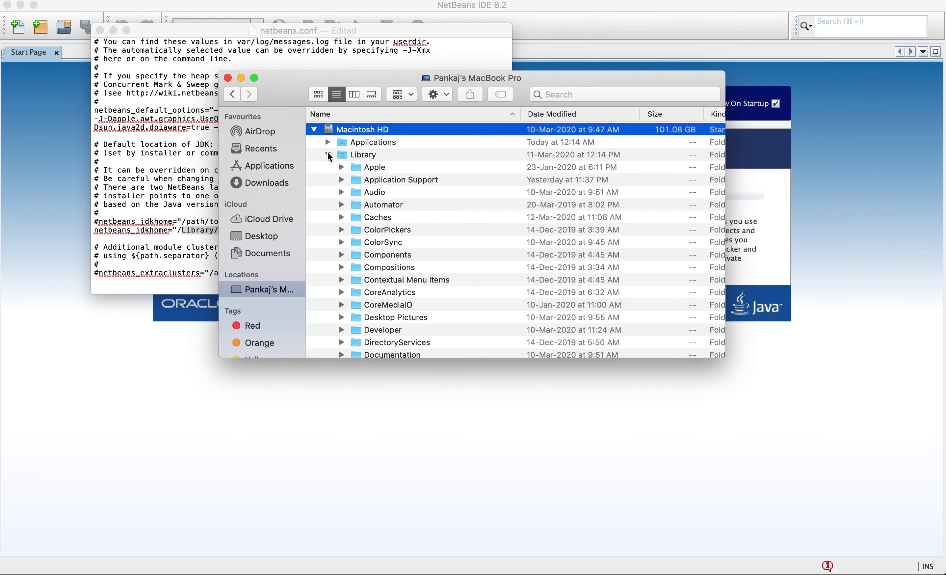
Step: Browse Library > Java > JavaVirtualMachines to the Contents folder inside jdk1.8.0_241.jdk
left_click(350, 155)
scroll(352, 157, "down", 5)
scroll(352, 157, "down", 6)
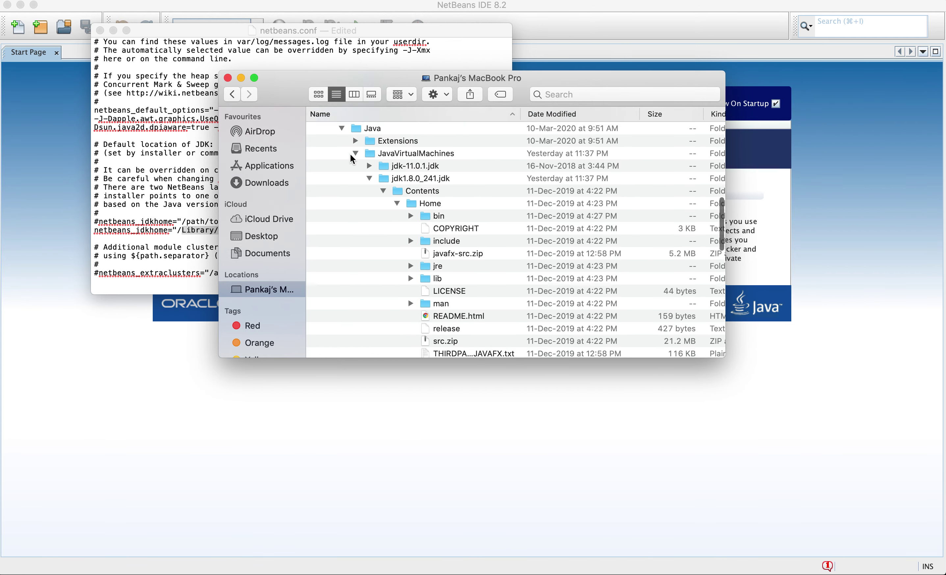
scroll(351, 157, "up", 2)
scroll(352, 158, "up", 1)
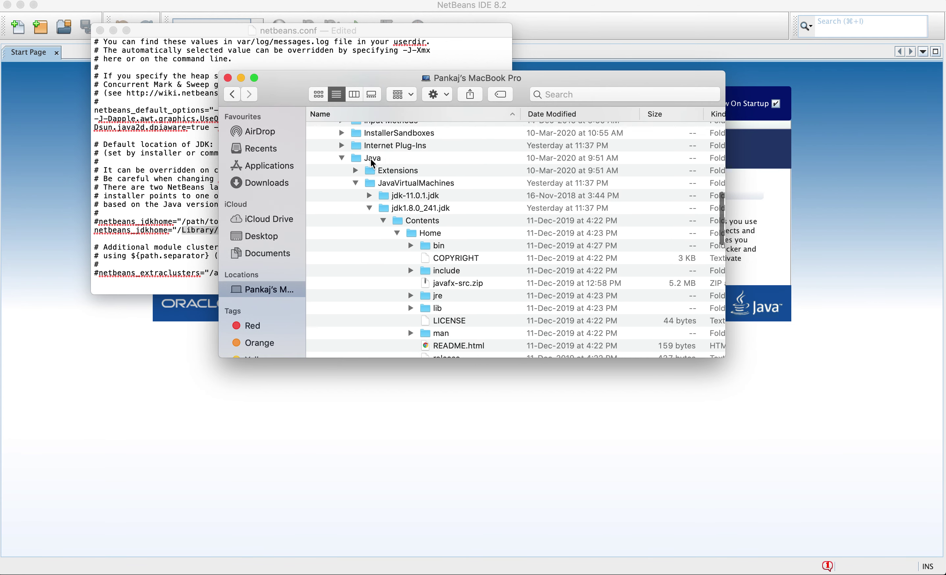
left_click(355, 184)
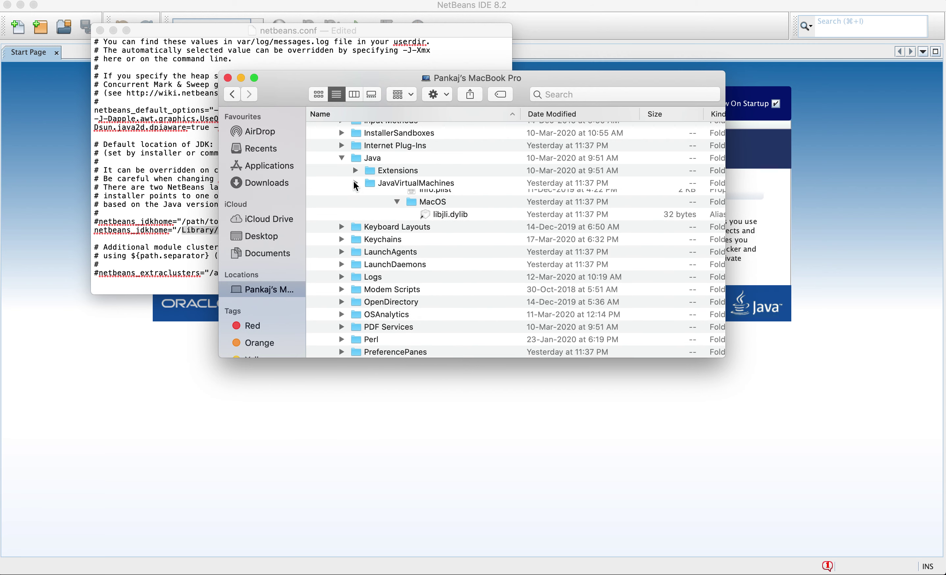
left_click(355, 184)
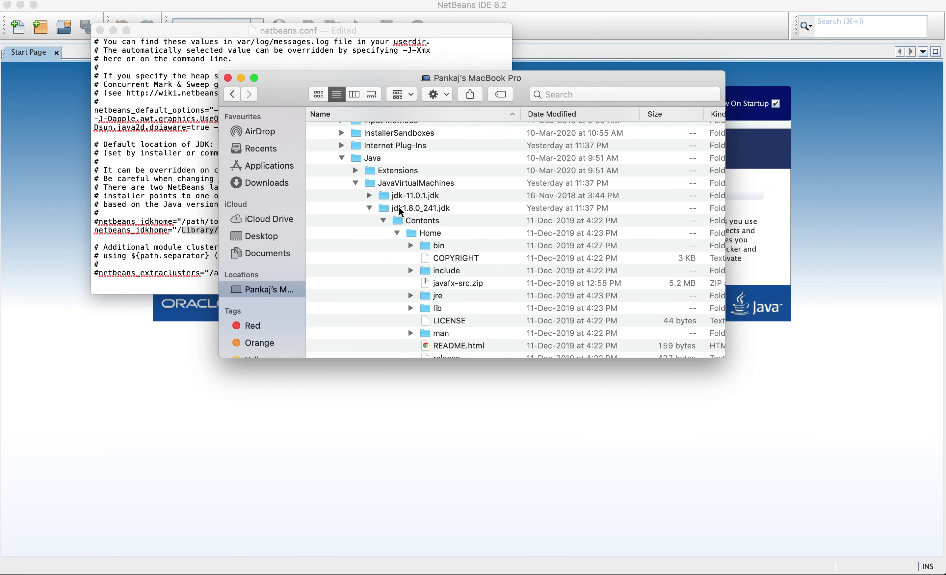
left_click(415, 224)
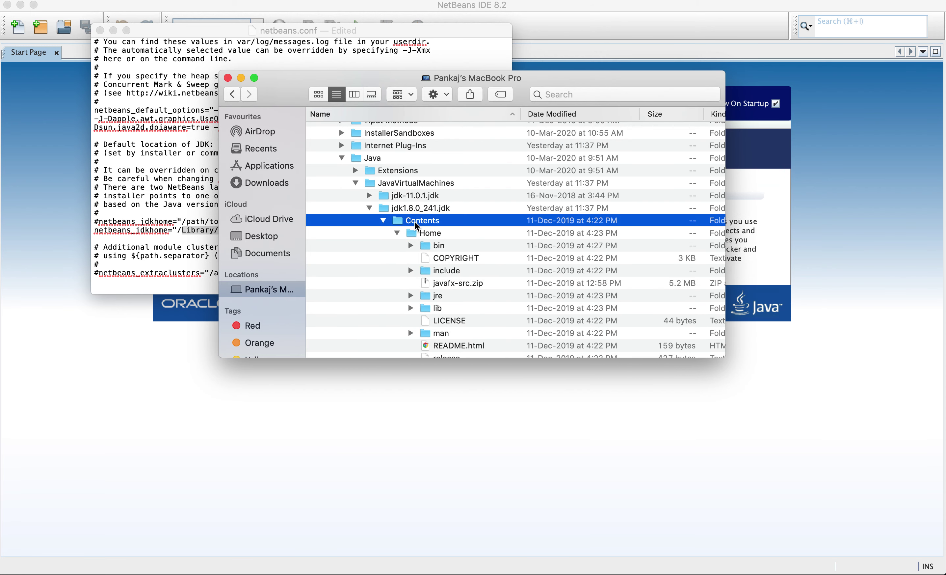
Step: Show the Info window for the Home folder and select its full Where path
left_click(428, 234)
right_click(427, 234)
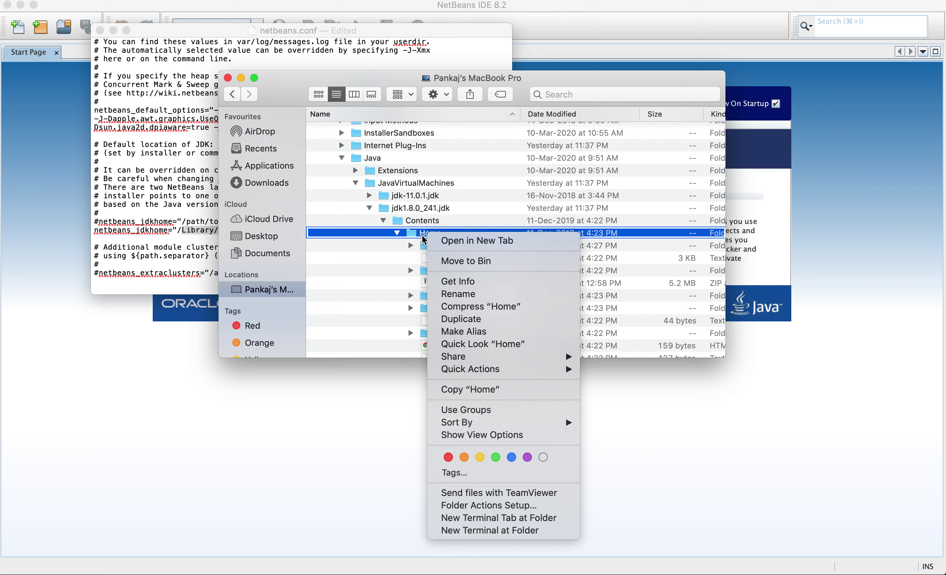
left_click(476, 285)
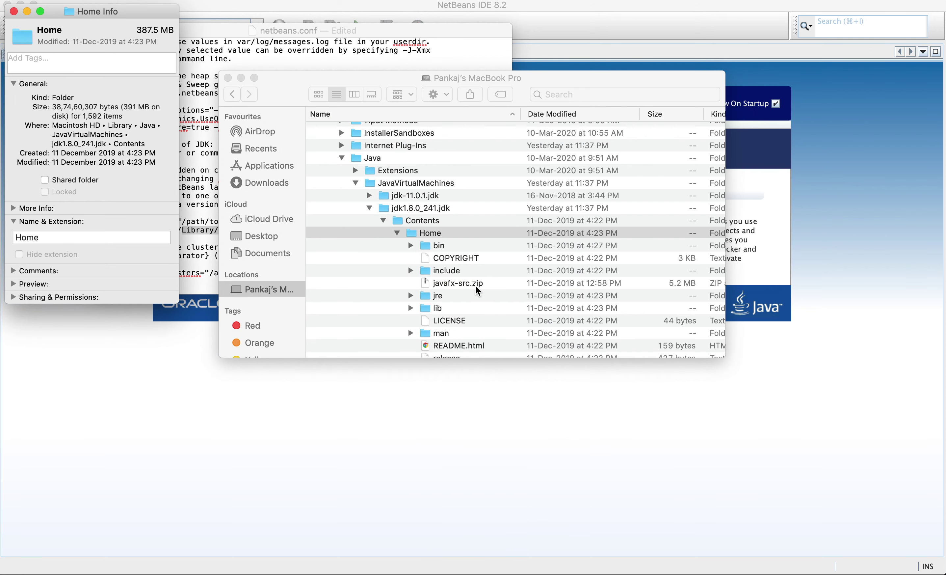
left_click_drag(53, 125, 145, 142)
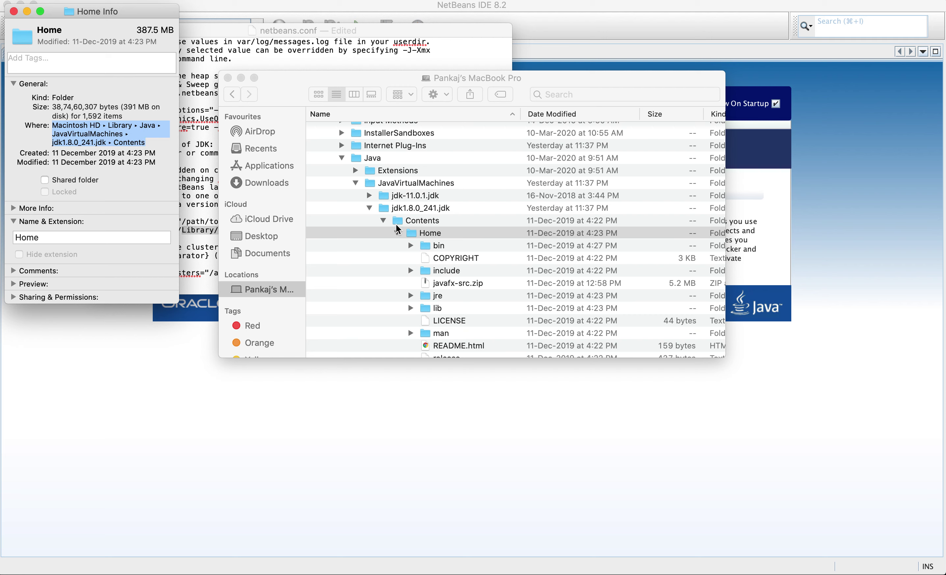
Step: Show the Info window for the bin folder inside Home and select its Where path
left_click(437, 248)
right_click(436, 247)
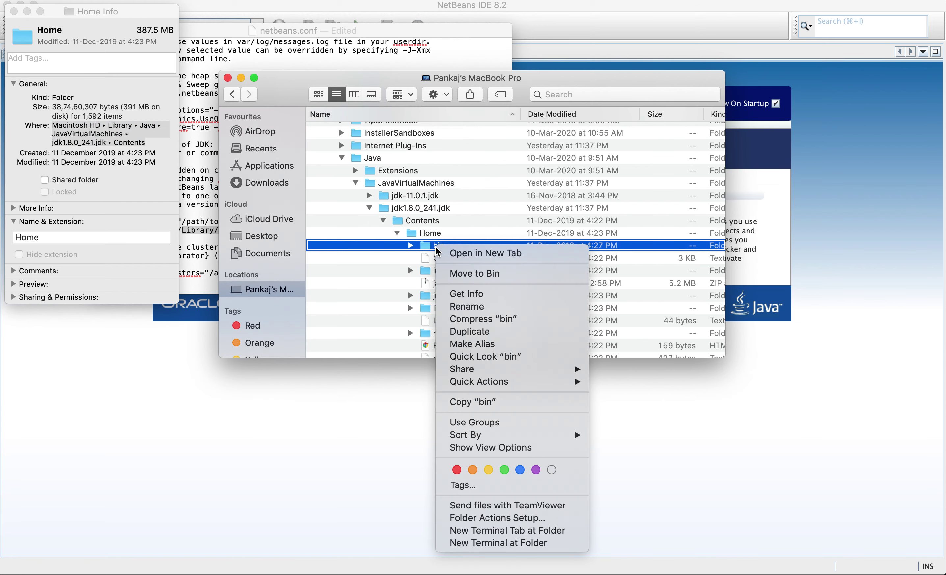
left_click(467, 294)
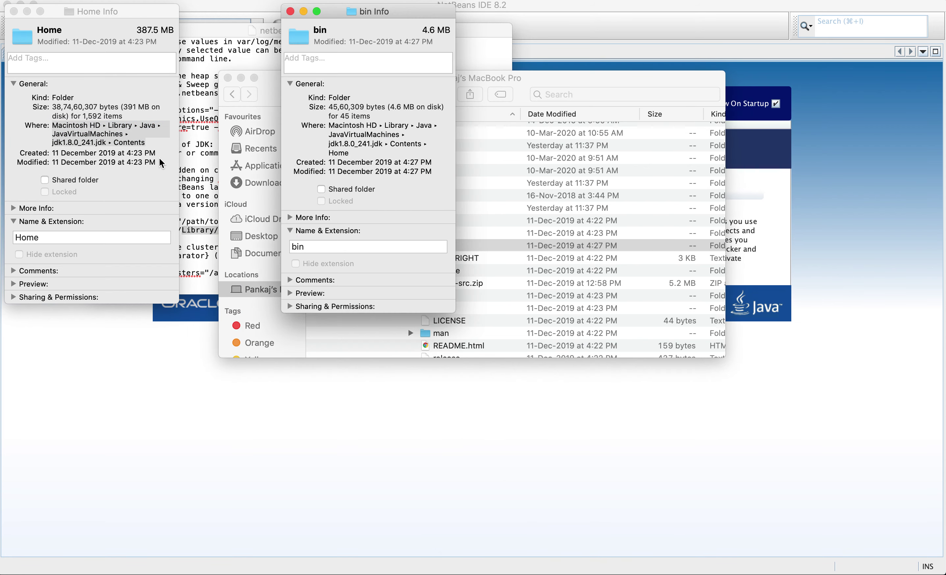
left_click_drag(356, 154, 329, 129)
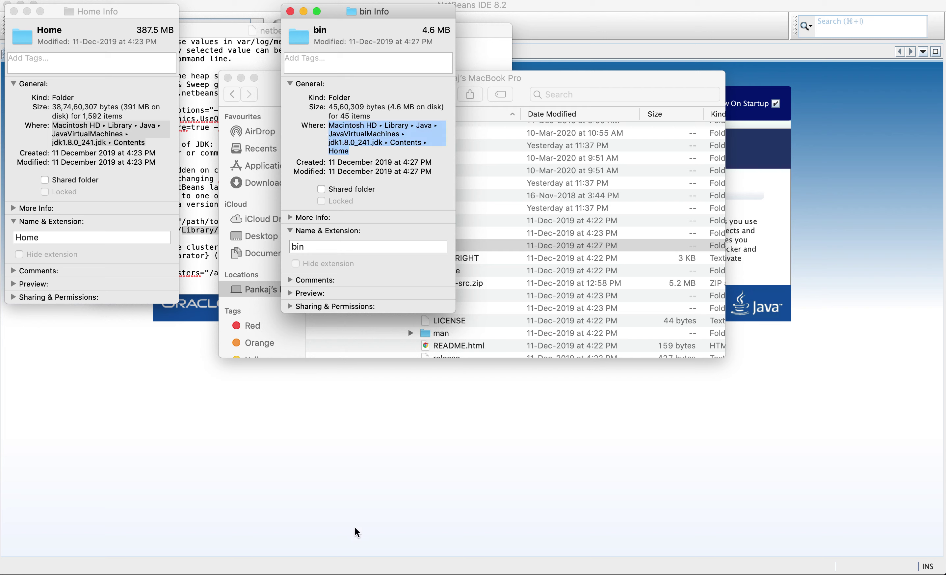
Step: Switch to netbeans.conf in TextEdit, add a line break above netbeans_jdkhome and re-enter its path as /Library/Java/JavaVirtualMachines/jdk1.8.0_241.jdk/Contents/Home
key("super+Tab")
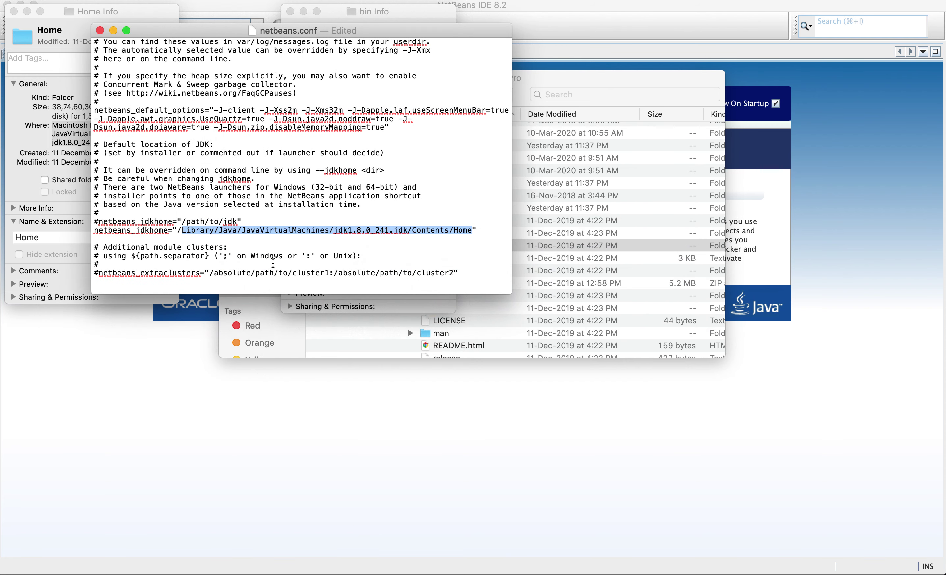
left_click(270, 219)
key("Return")
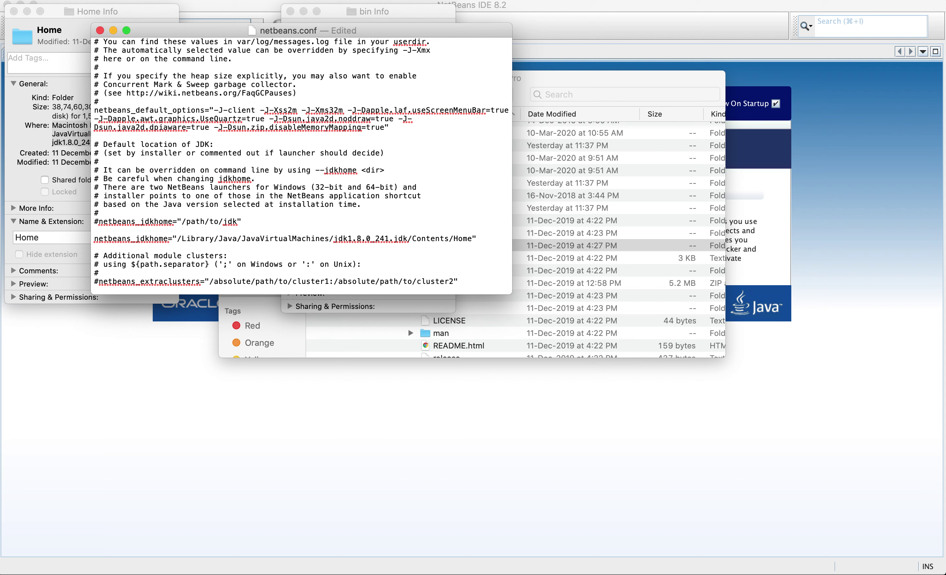
right_click(179, 237)
left_click_drag(179, 237, 468, 237)
key("super+c")
key("BackSpace")
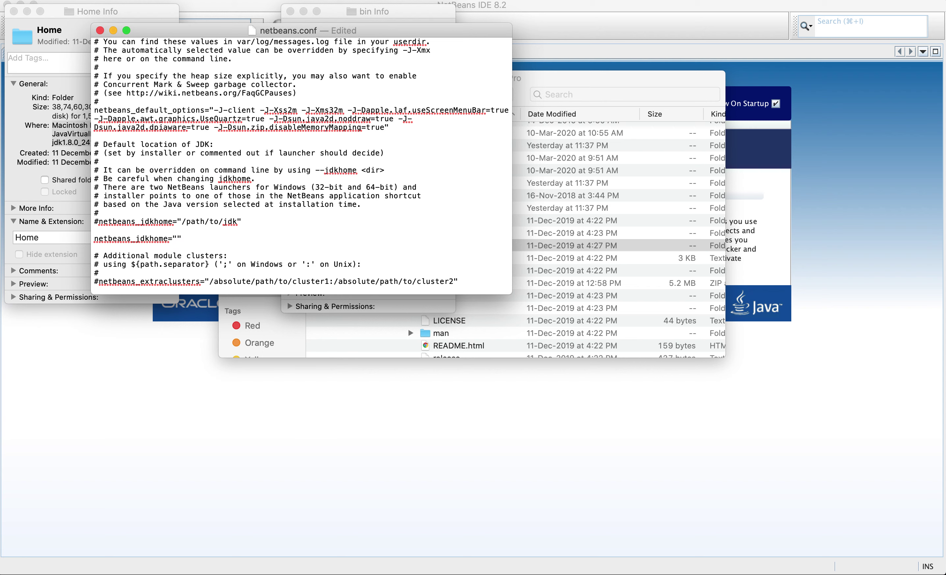
key("super+v")
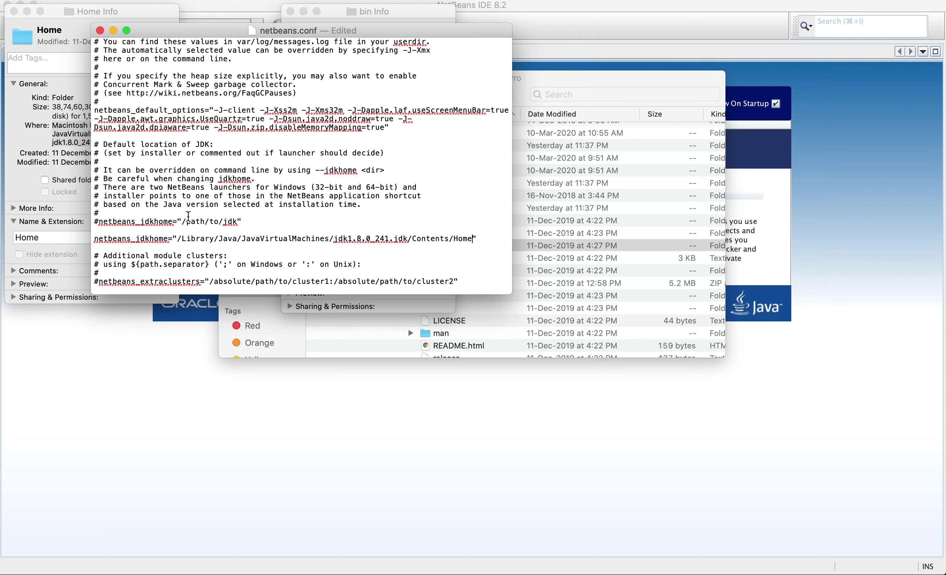
Step: Remove the blank line above netbeans_jdkhome, then save and close netbeans.conf
left_click(158, 235)
key("BackSpace")
key("super+s")
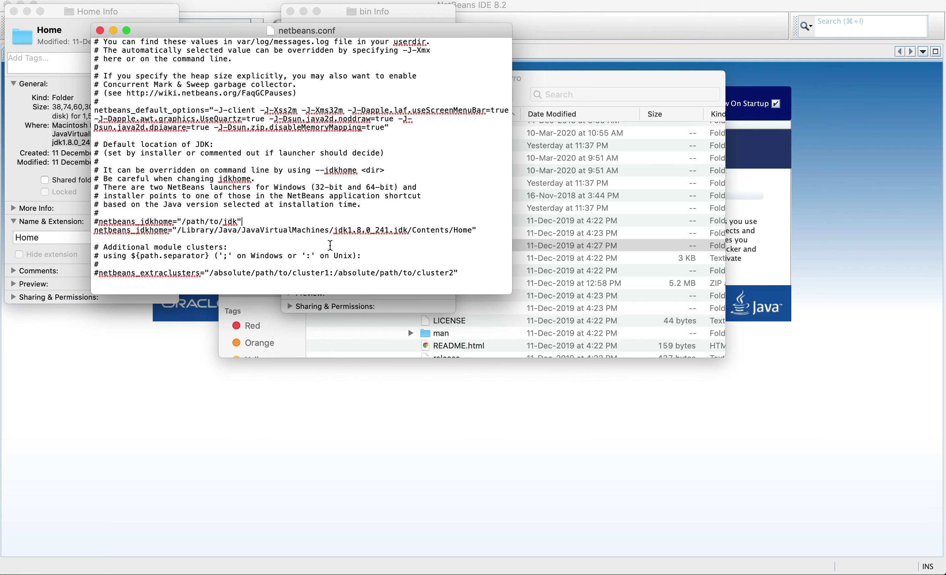
left_click(100, 31)
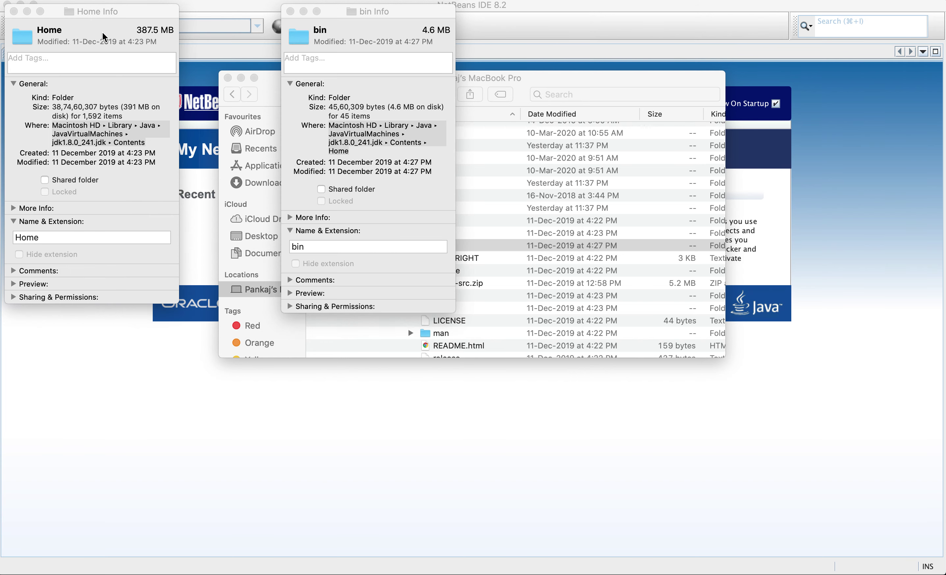
Step: Close the Home and bin Info windows, the Finder window and NetBeans
left_click(14, 12)
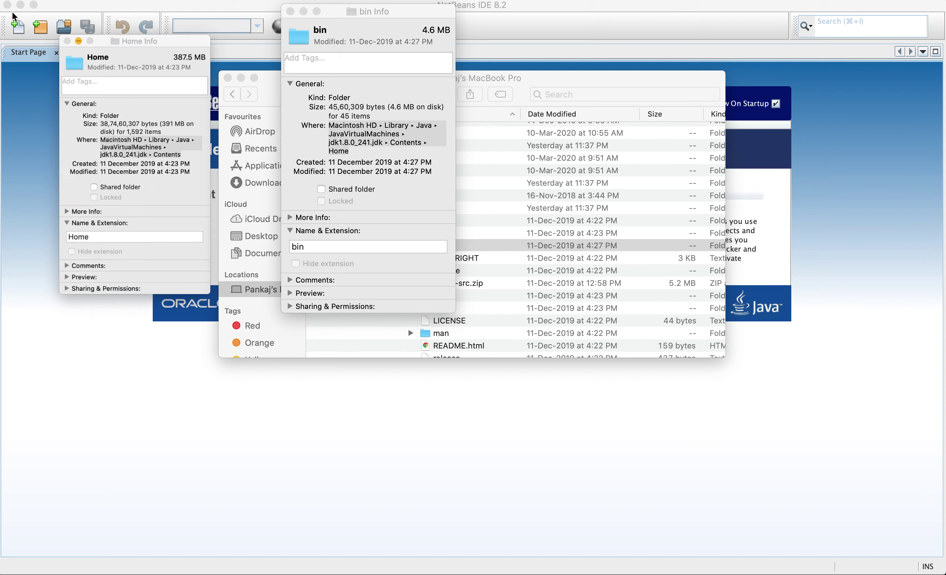
left_click(290, 11)
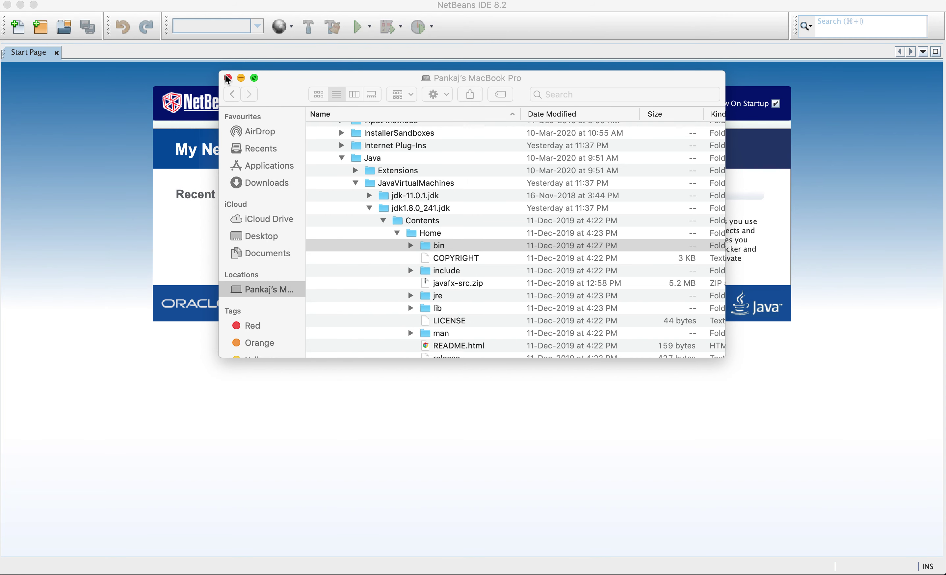
left_click(228, 77)
left_click(8, 4)
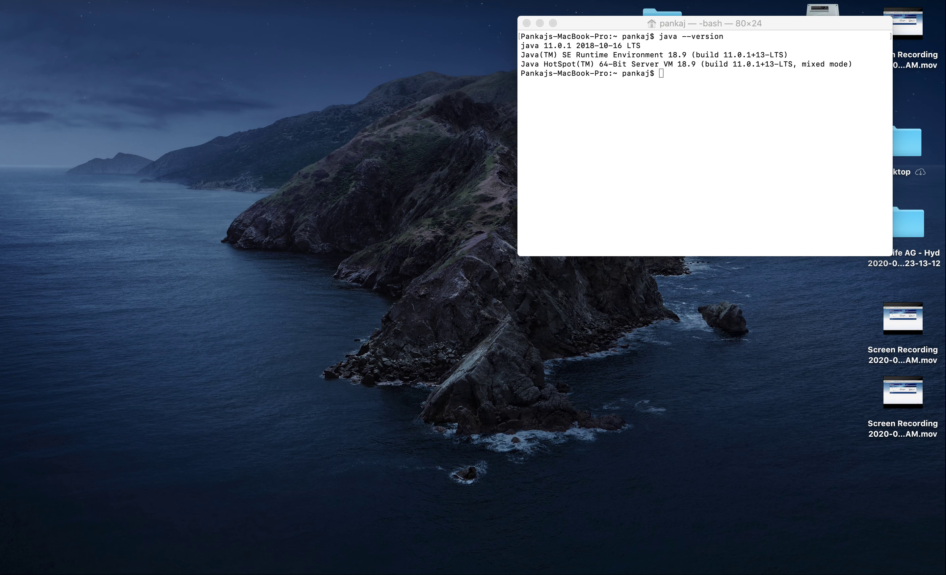
Step: Find NetBeans 8.2 with a Spotlight search for "net" and launch it
key("super+space")
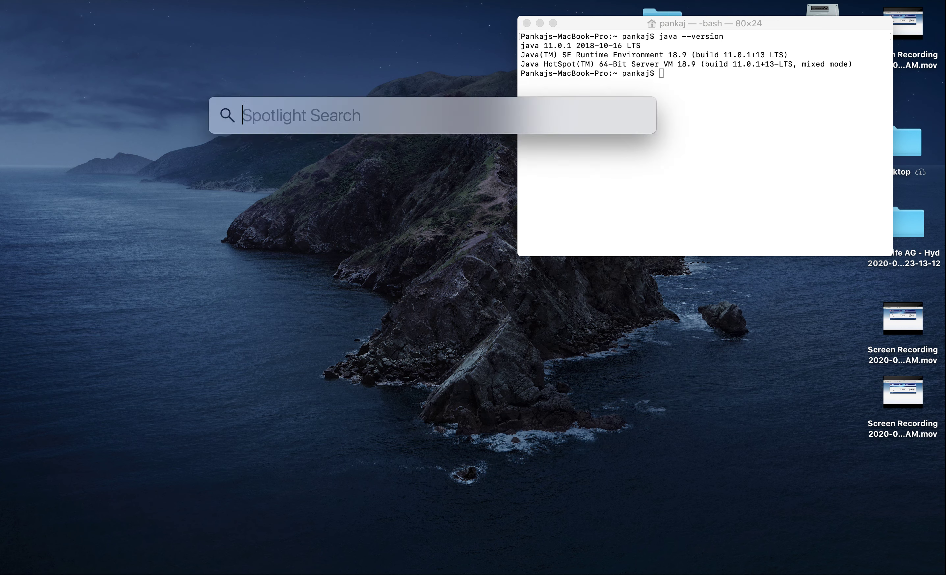
type("net")
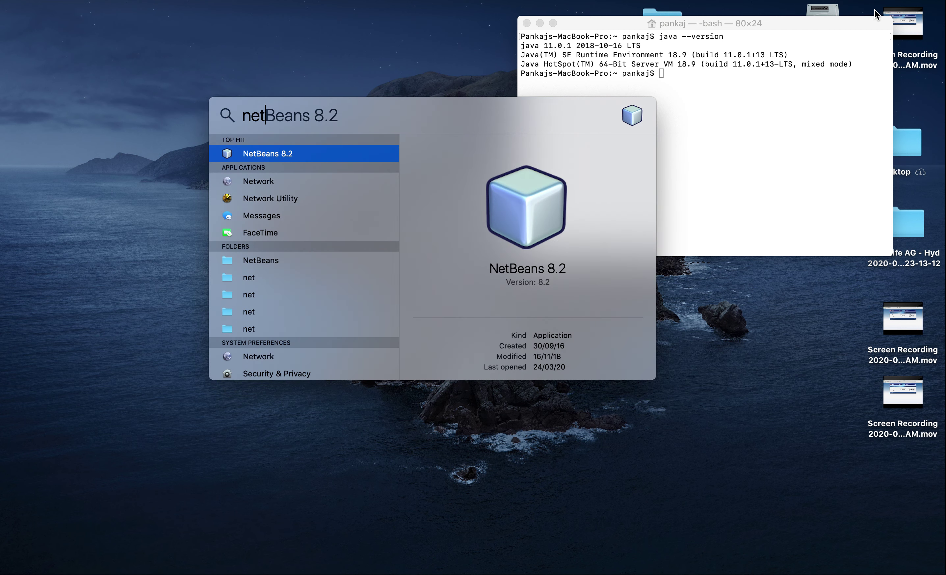
left_click(341, 156)
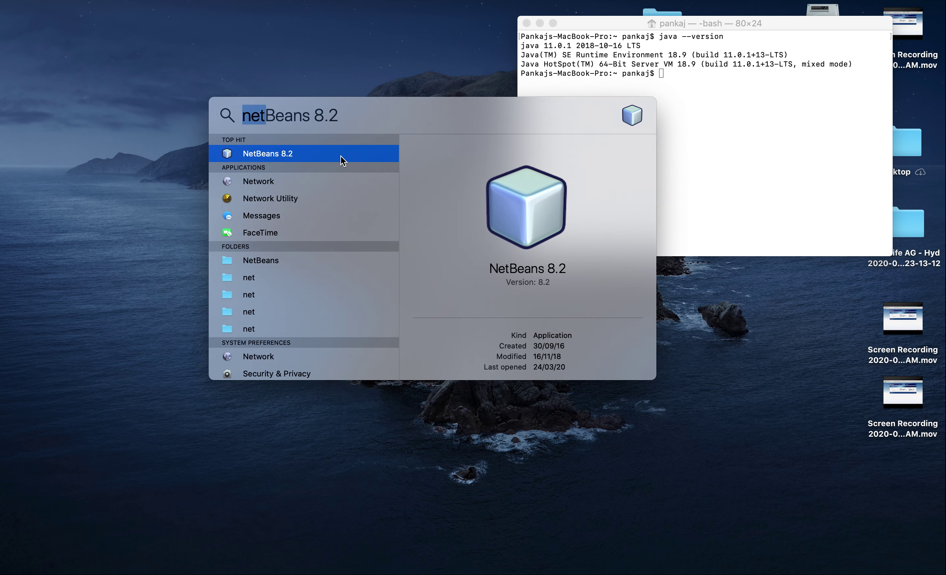
key("Return")
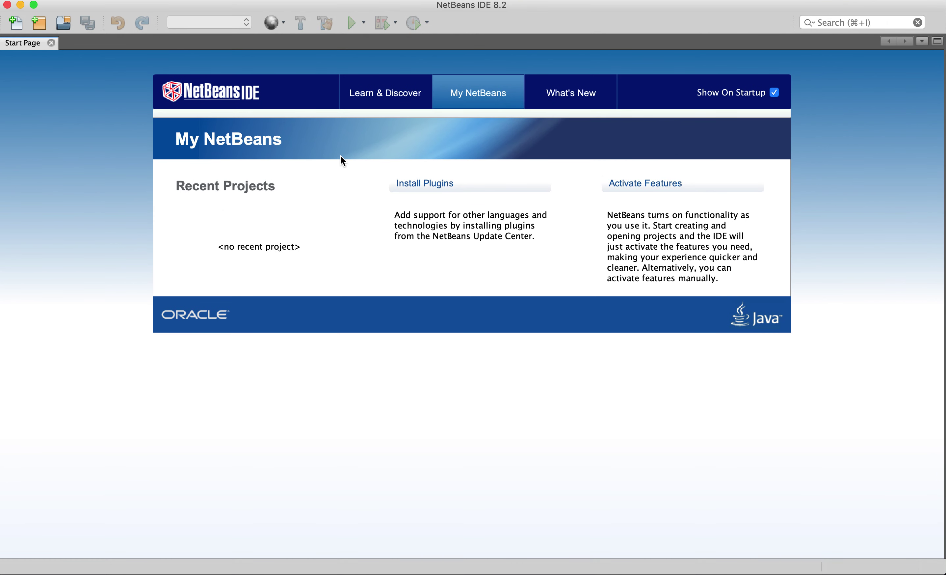
Step: Check that the New Project and New File dialogs load their categories, cancelling each one
left_click(40, 28)
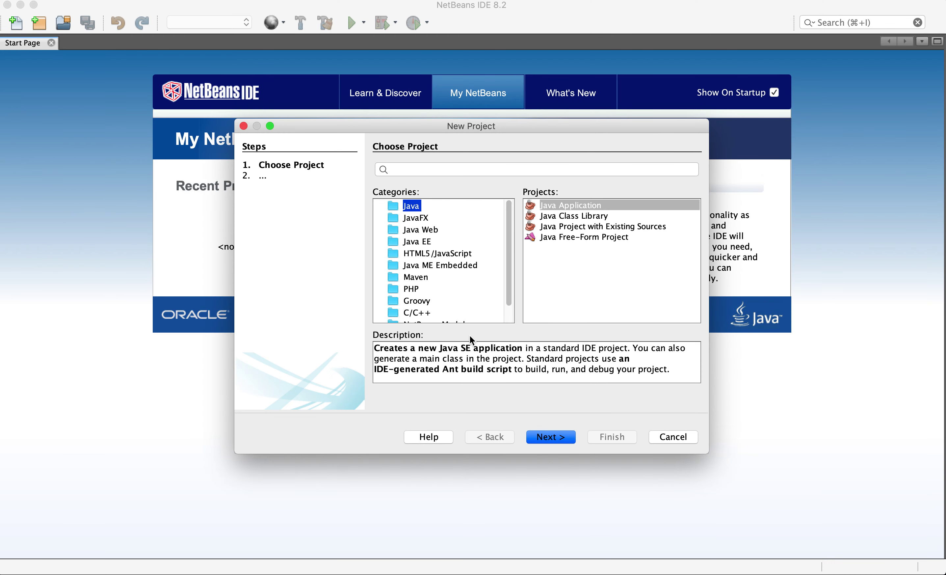
left_click(674, 437)
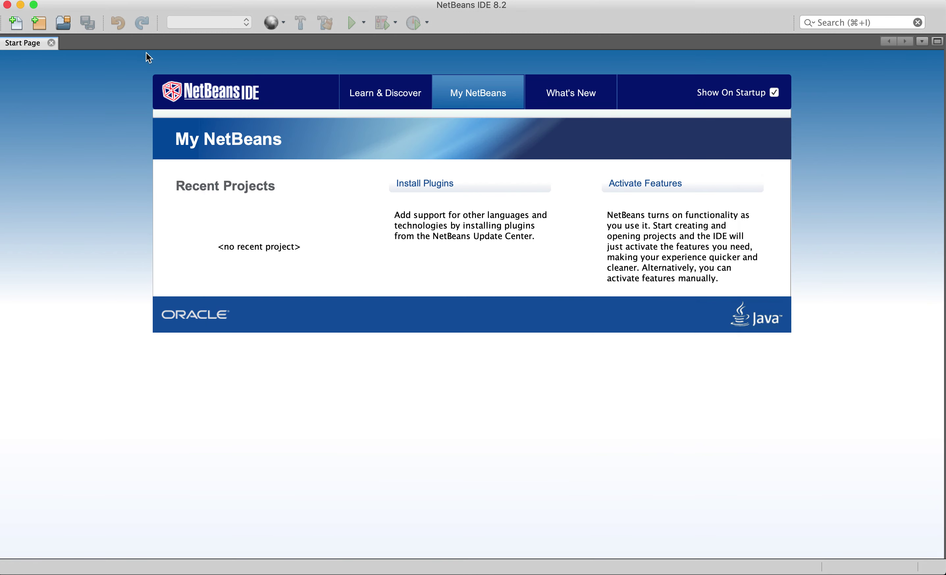
left_click(15, 24)
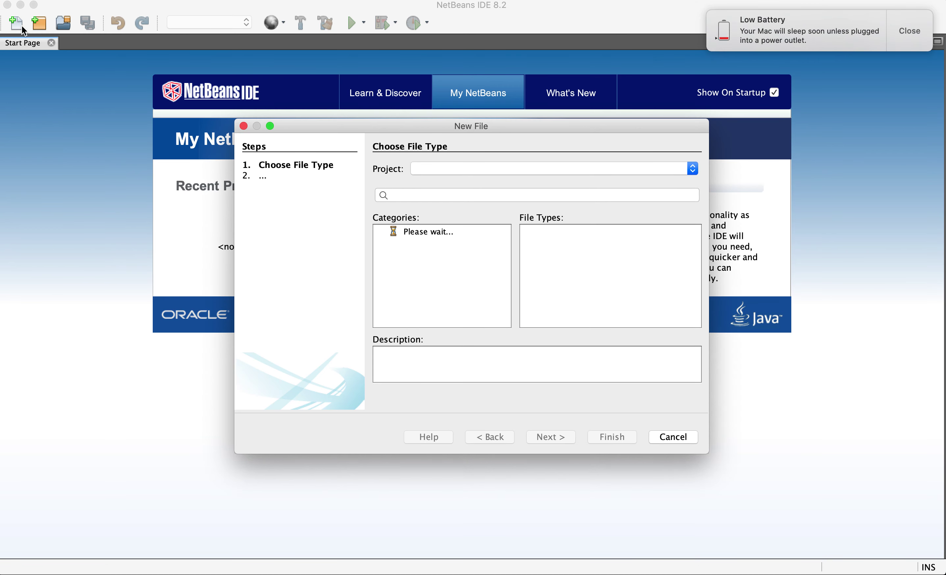
left_click(913, 33)
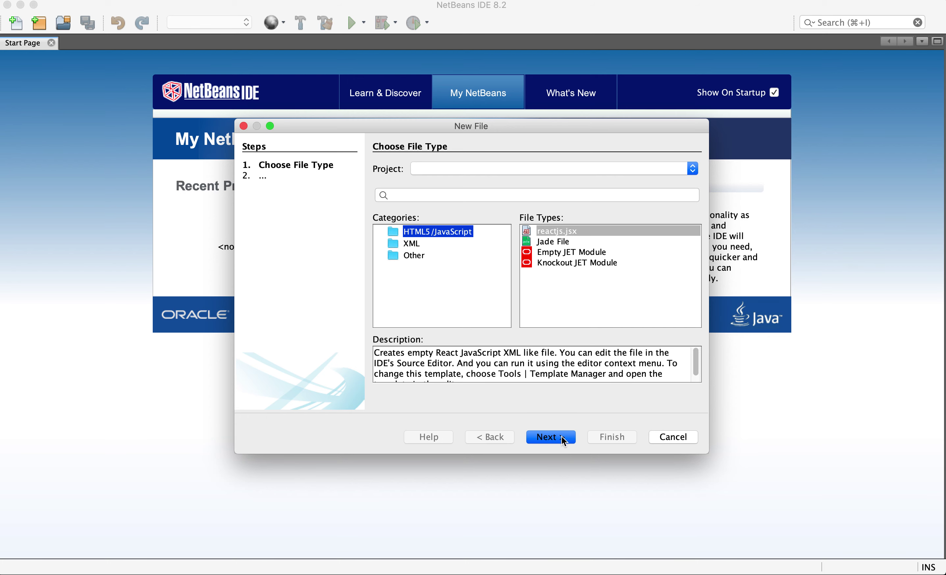
left_click(680, 438)
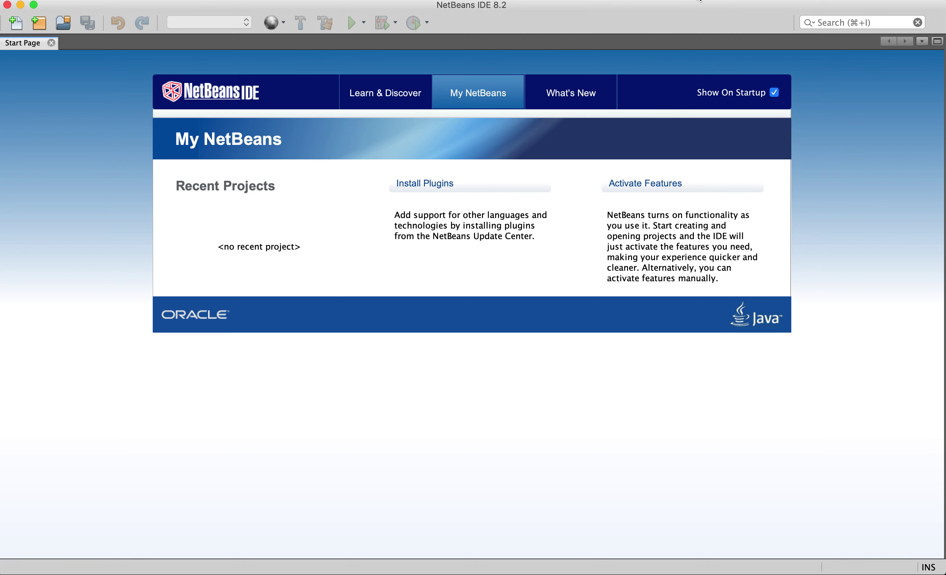
left_click(602, 0)
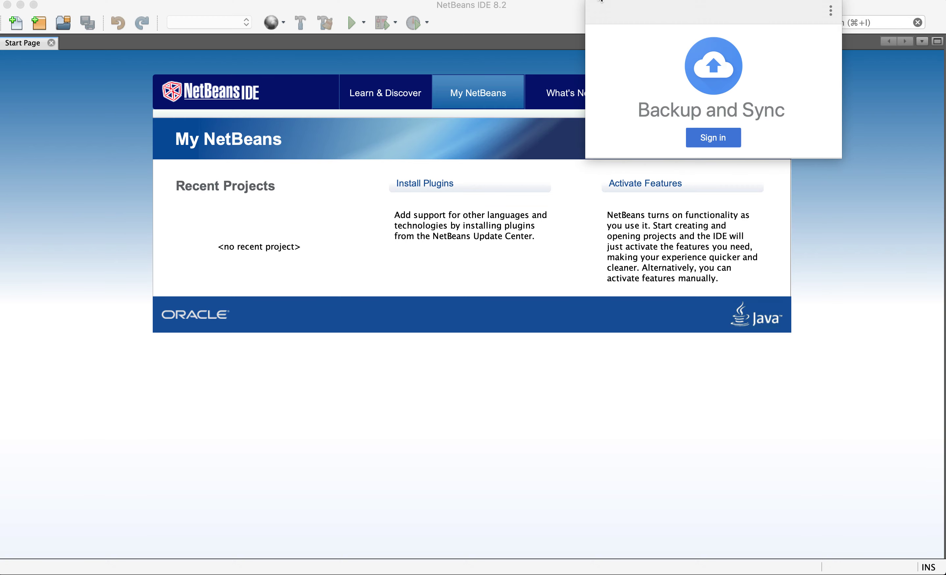
left_click(622, 1)
left_click(638, 1)
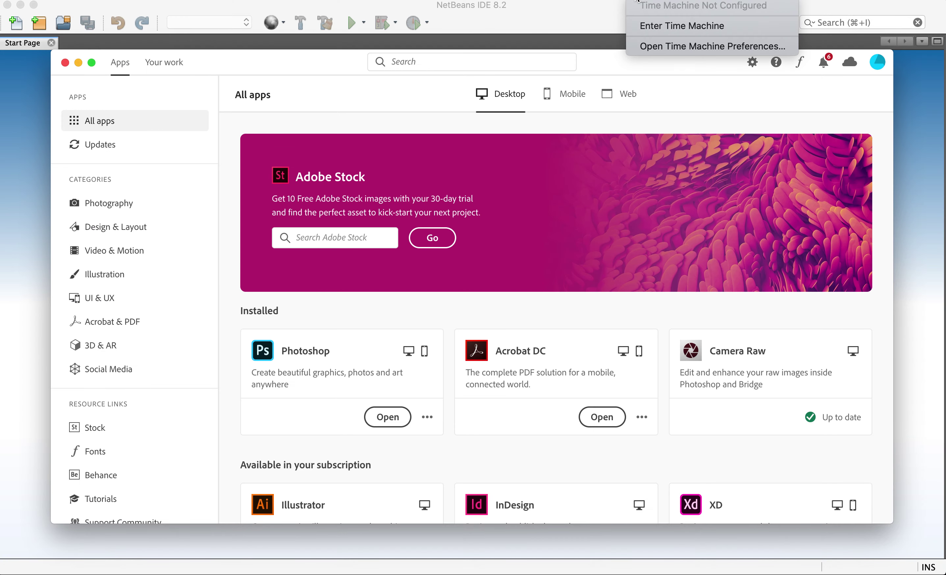
left_click(651, 0)
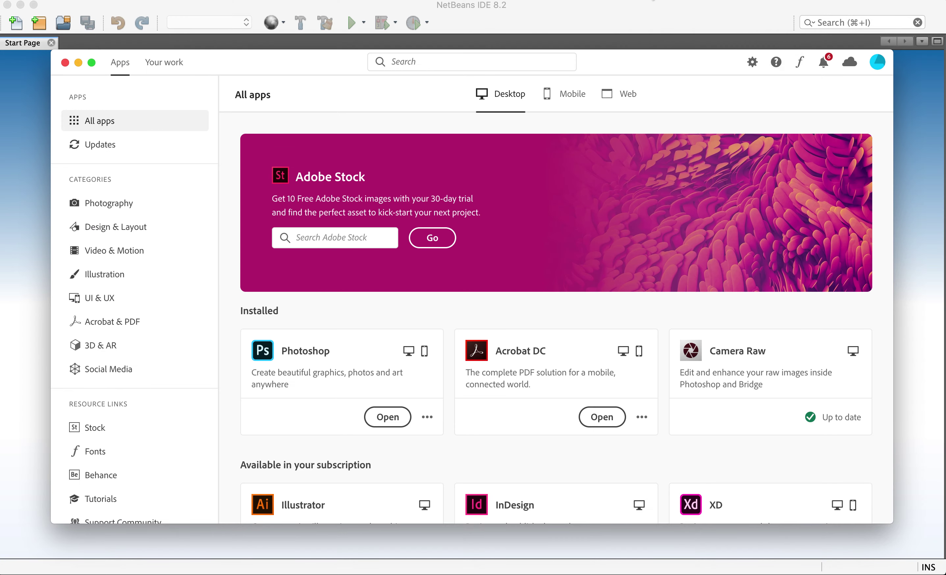